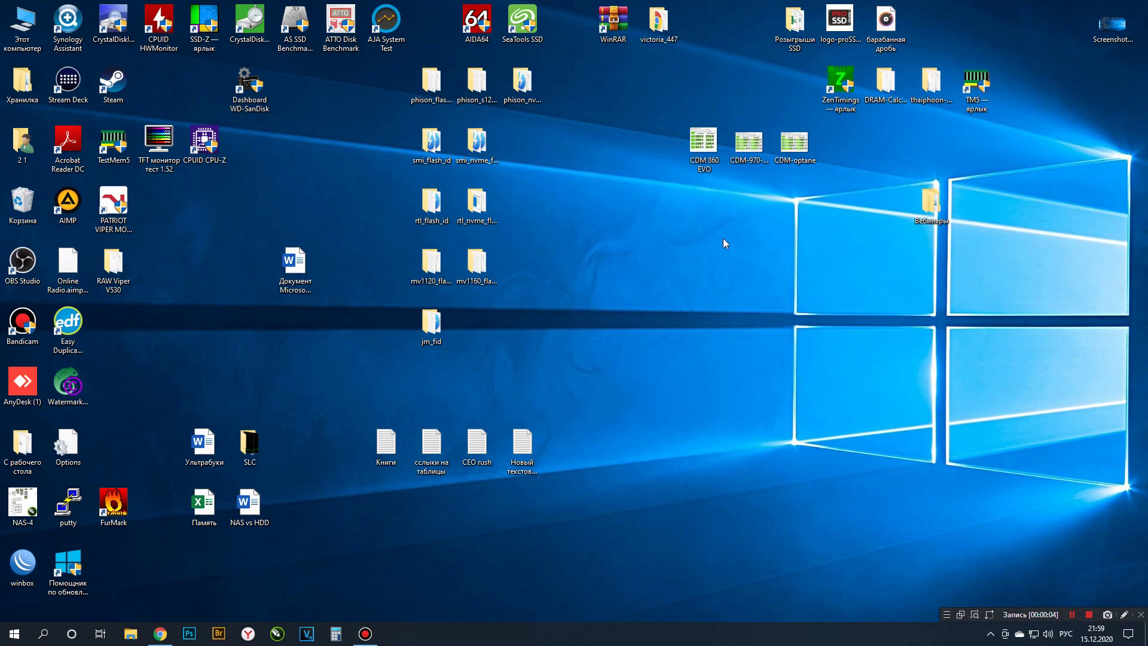
Step: Open Windows Disk Management and initialize Disk 2 with the GPT partition style
right_click(13, 633)
left_click(83, 419)
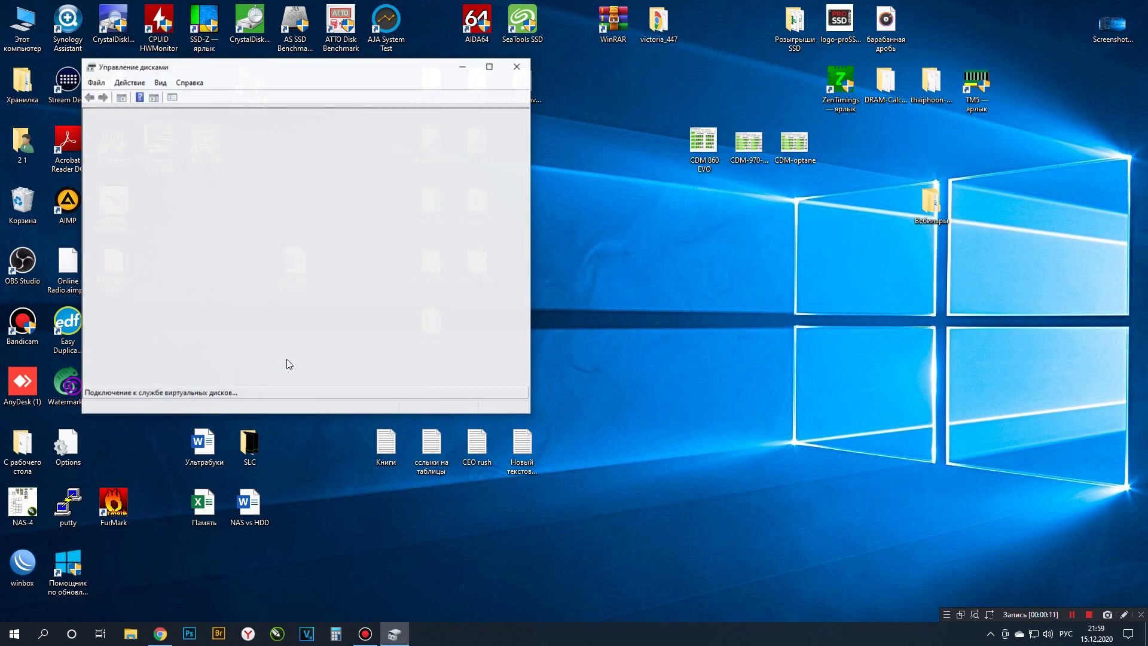
left_click(338, 323)
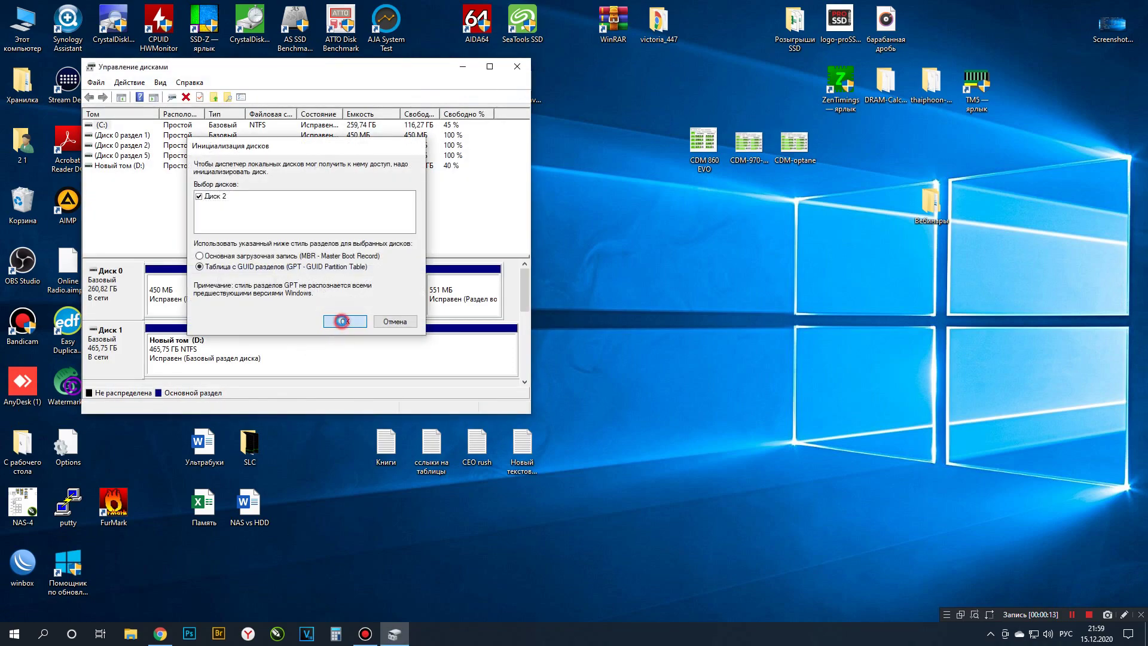
Step: Create a simple volume on Disk 2's unallocated space with the wizard's default settings, then minimize Disk Management
left_click_drag(528, 294, 526, 307)
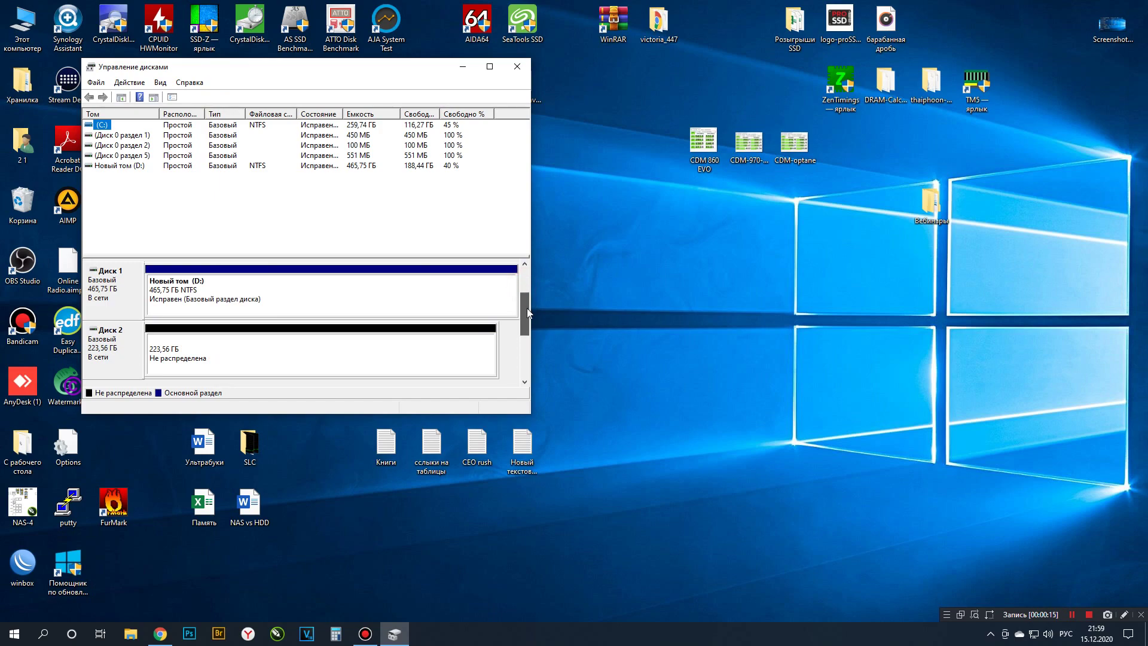
right_click(256, 355)
left_click(305, 354)
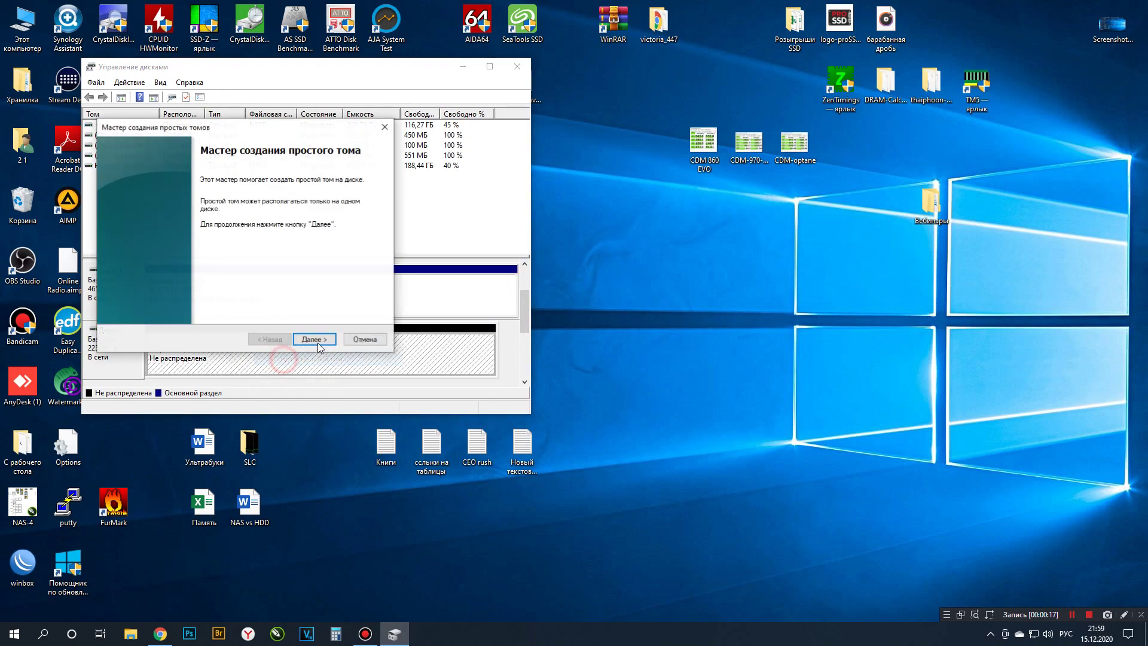
left_click(314, 339)
left_click(315, 339)
left_click(314, 339)
left_click(314, 339)
left_click(315, 339)
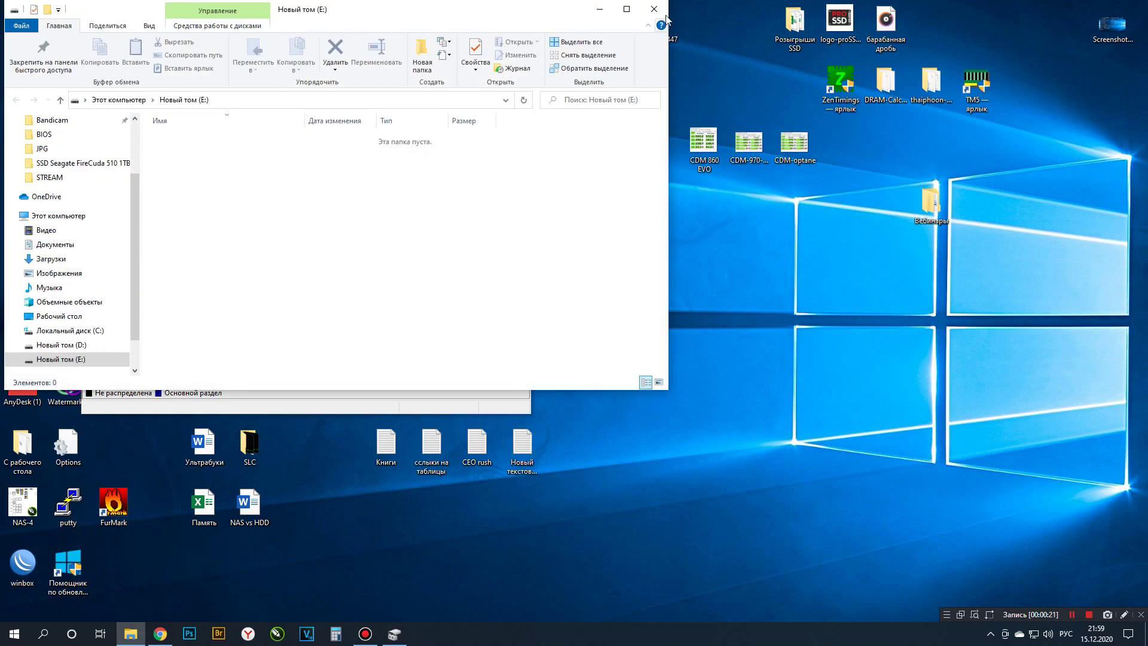
left_click(660, 10)
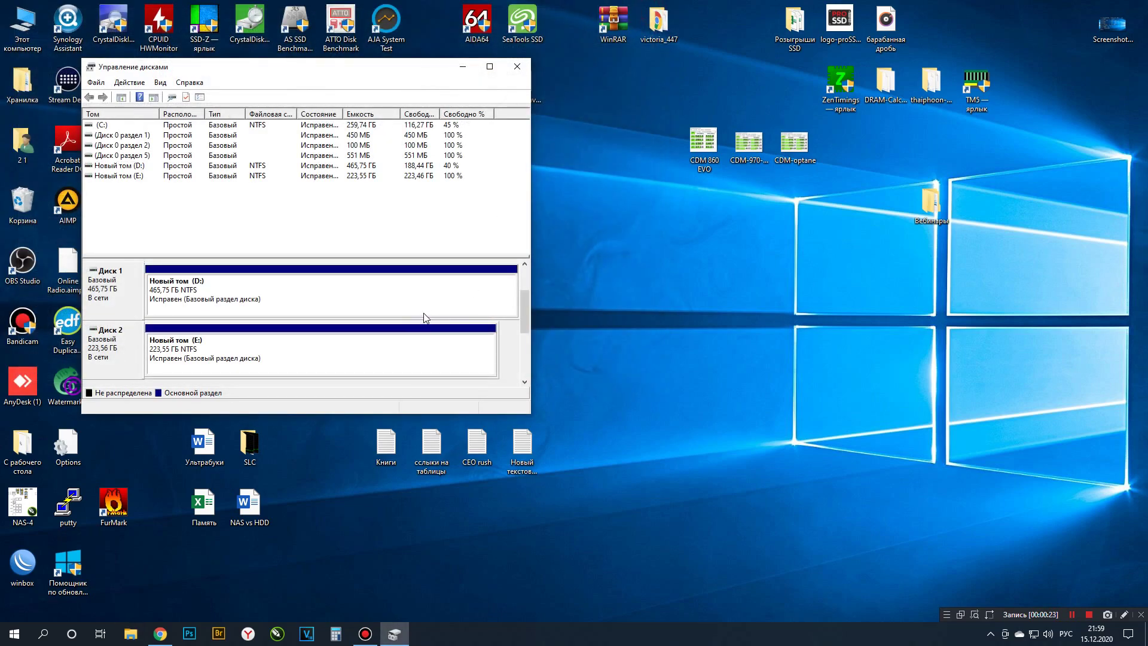
left_click_drag(390, 77, 350, 80)
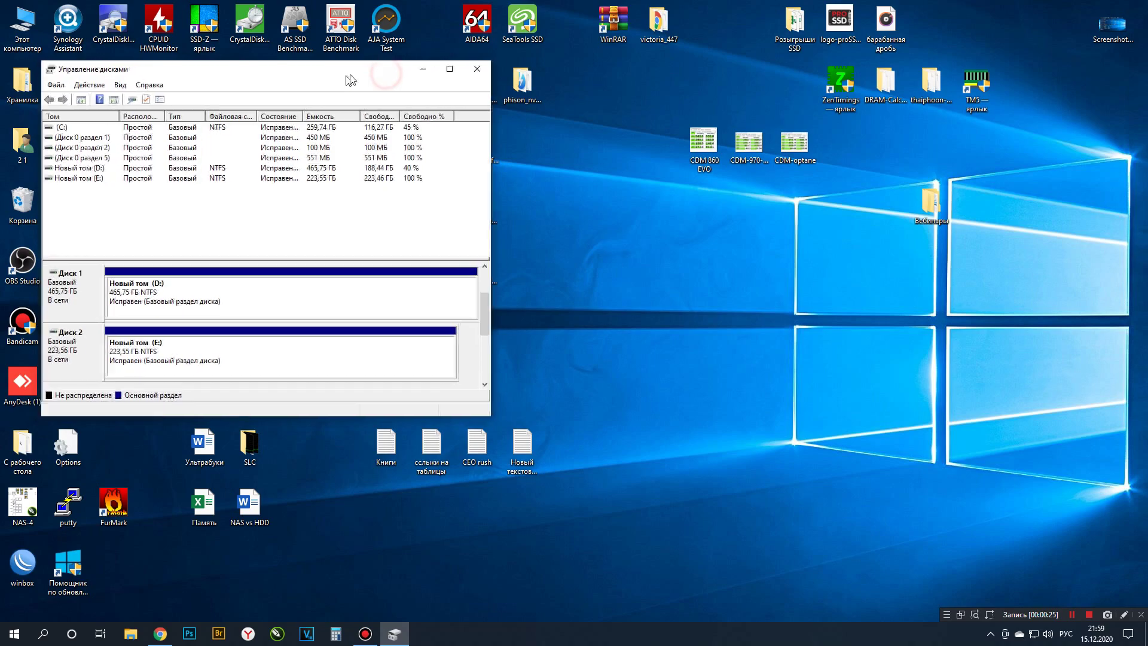
left_click(431, 71)
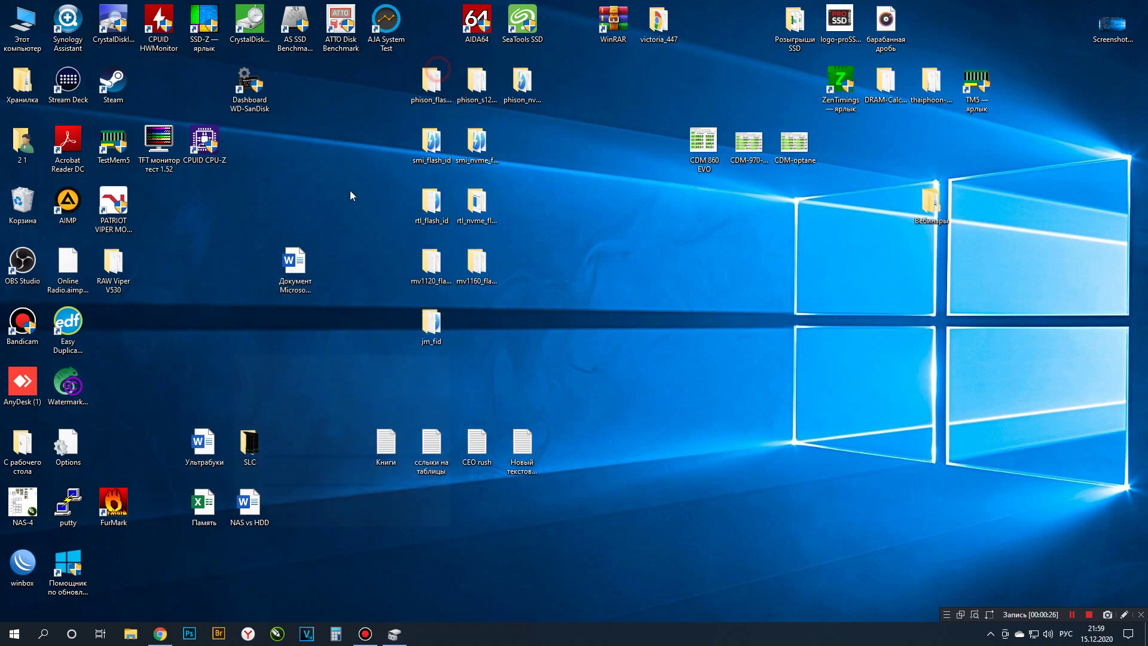
Step: Open CrystalDiskInfo, show the health data of drive E:, and move the window aside
double_click(114, 23)
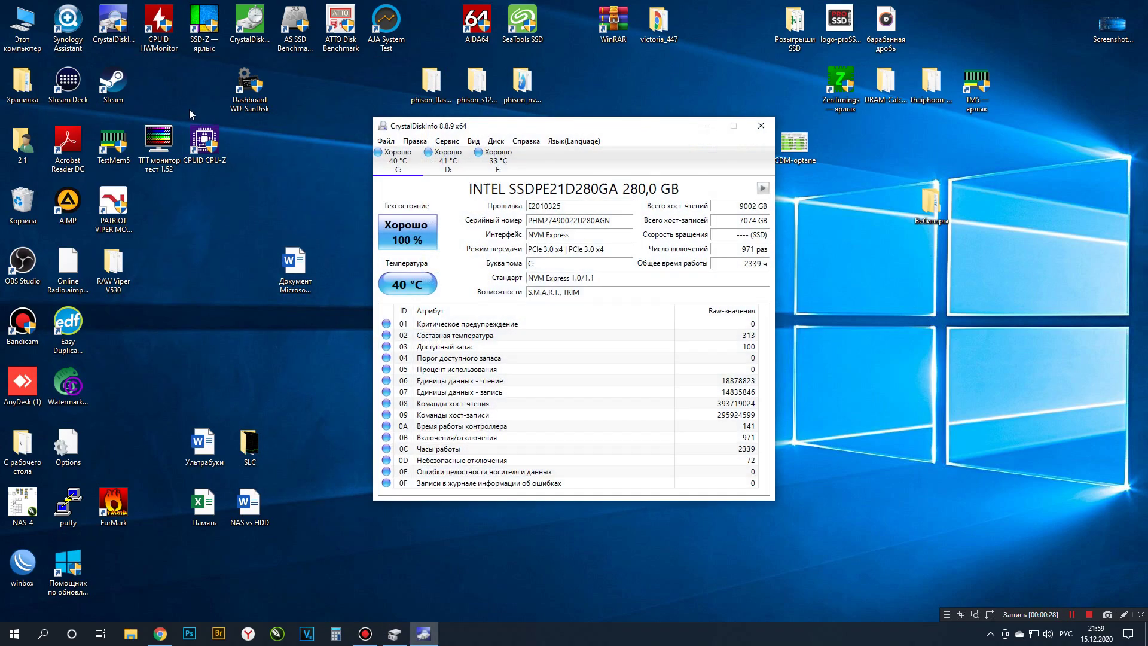
left_click(498, 160)
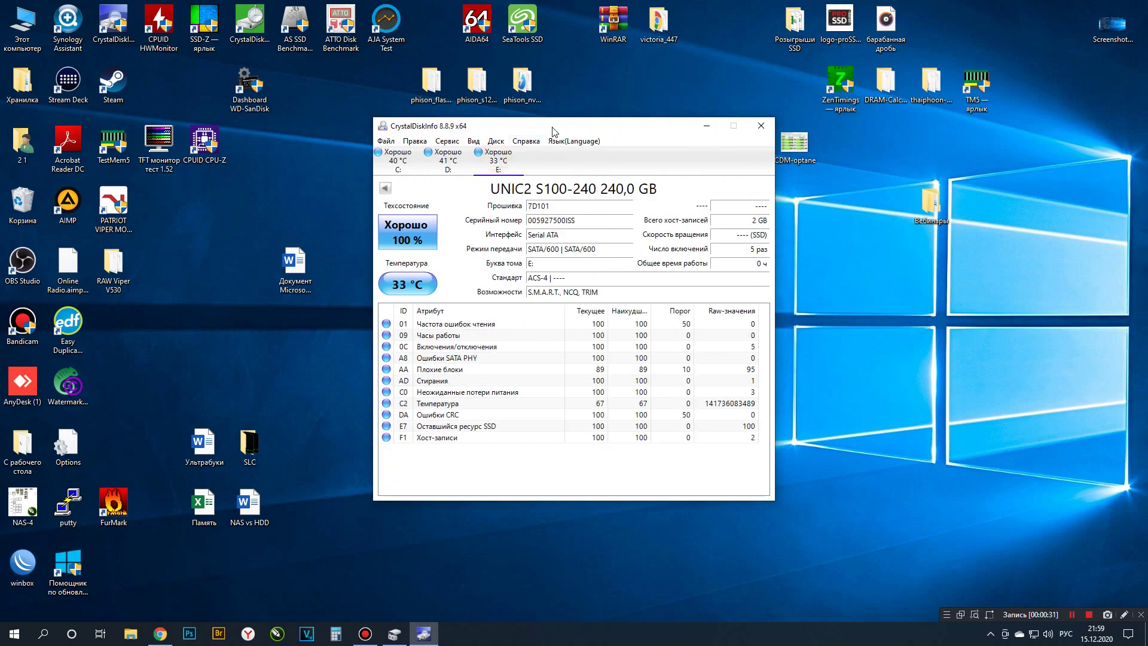
left_click_drag(549, 130, 225, 77)
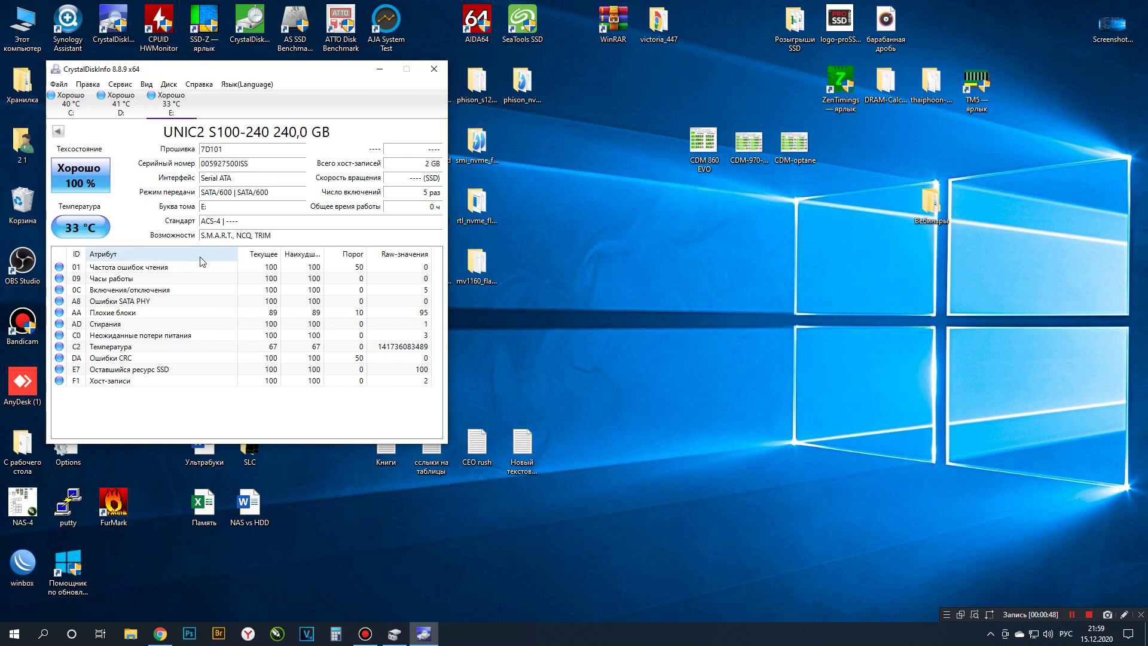
Step: Open HWMonitor, collapse every device except the UNIC2 S100-240, and place the window below CrystalDiskInfo's attribute list
double_click(162, 27)
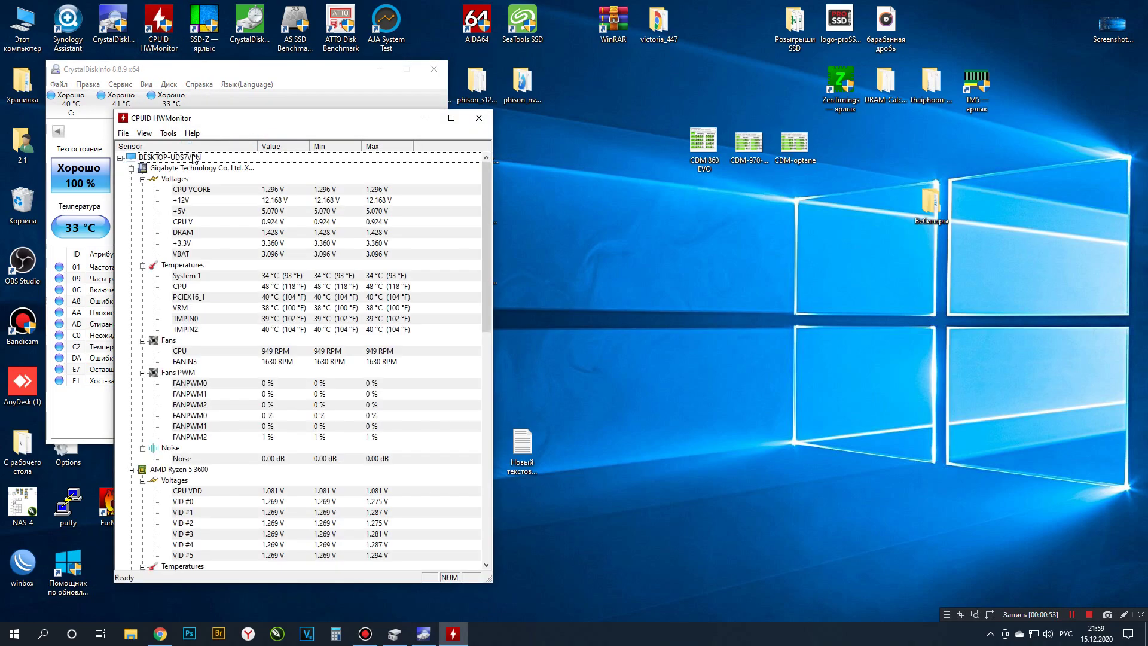
scroll(130, 187, "down", 8)
scroll(130, 186, "up", 8)
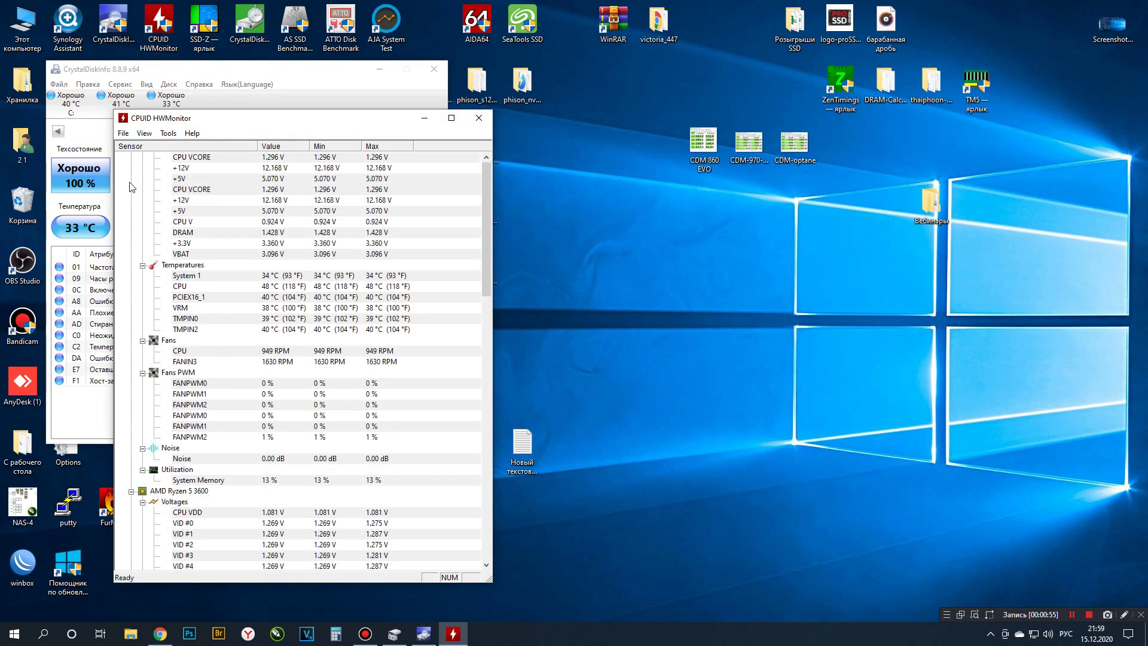
left_click(130, 168)
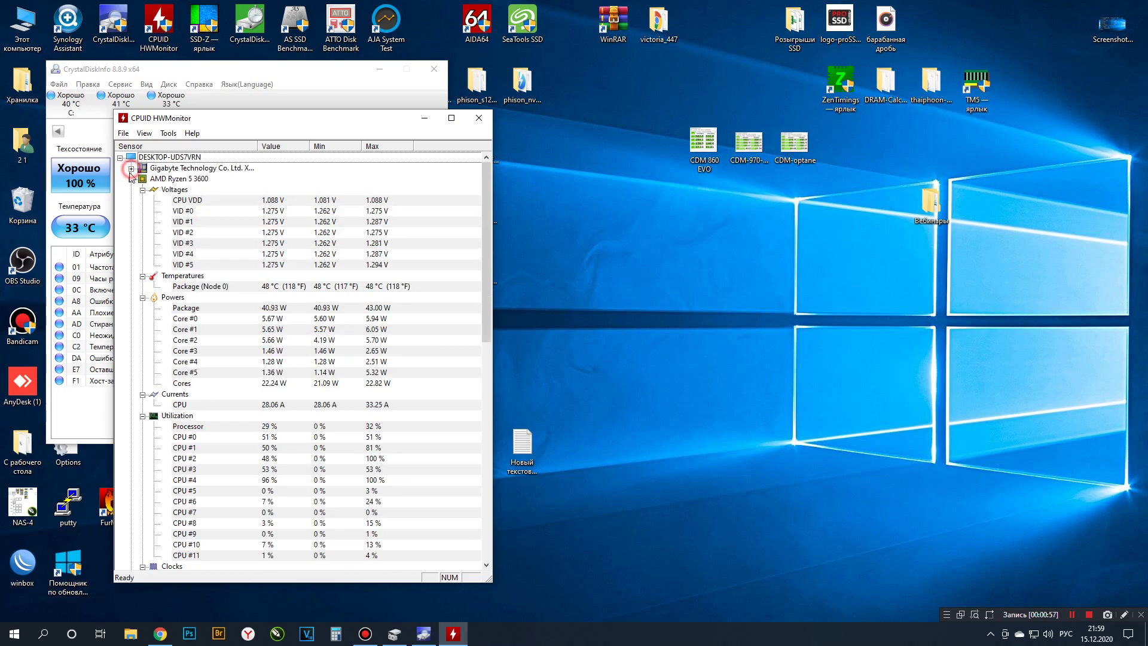
left_click(130, 178)
left_click(130, 190)
left_click(130, 200)
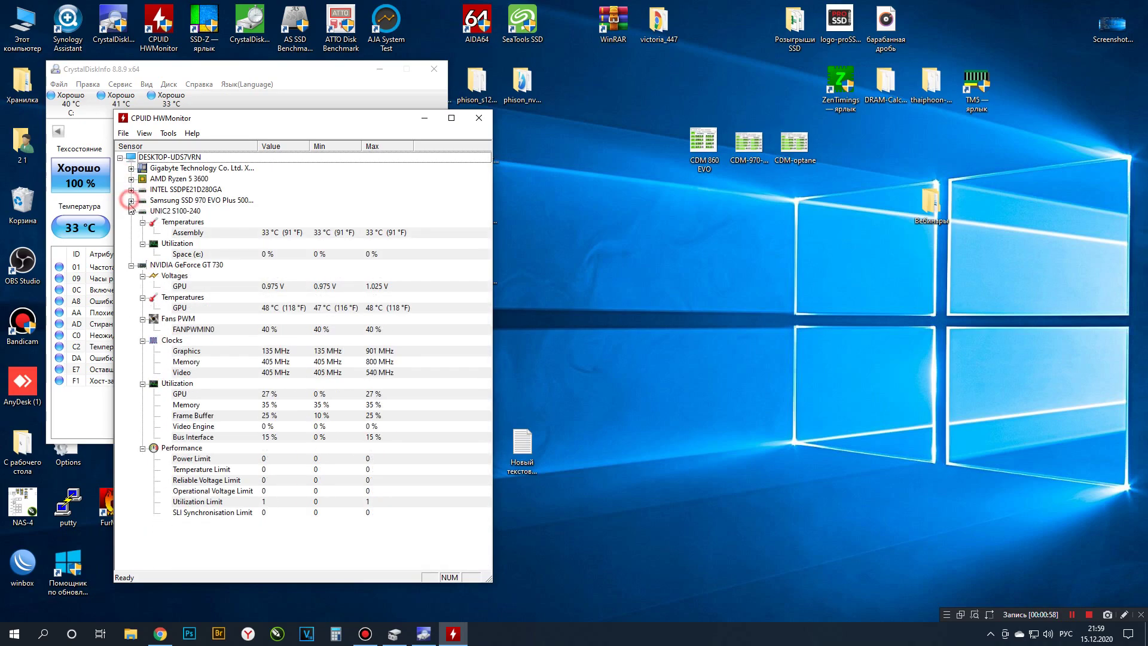
left_click(130, 265)
left_click(272, 124)
left_click_drag(271, 131, 214, 455)
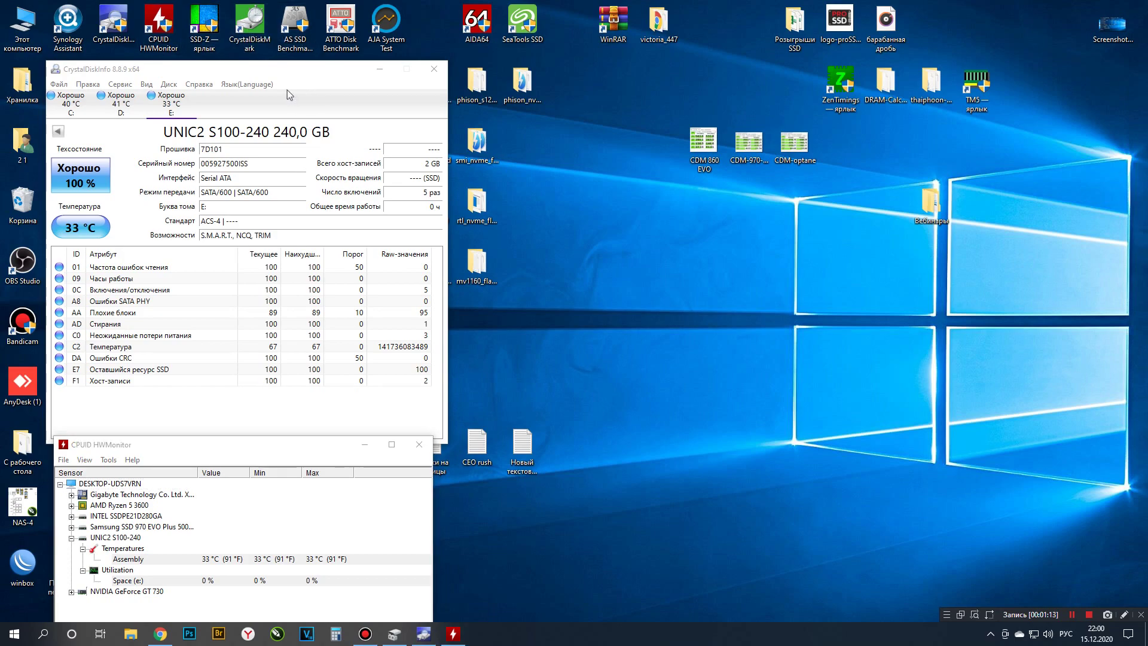
Step: Open CrystalDiskMark and move its window clear of the CrystalDiskInfo and HWMonitor windows
left_click(259, 28)
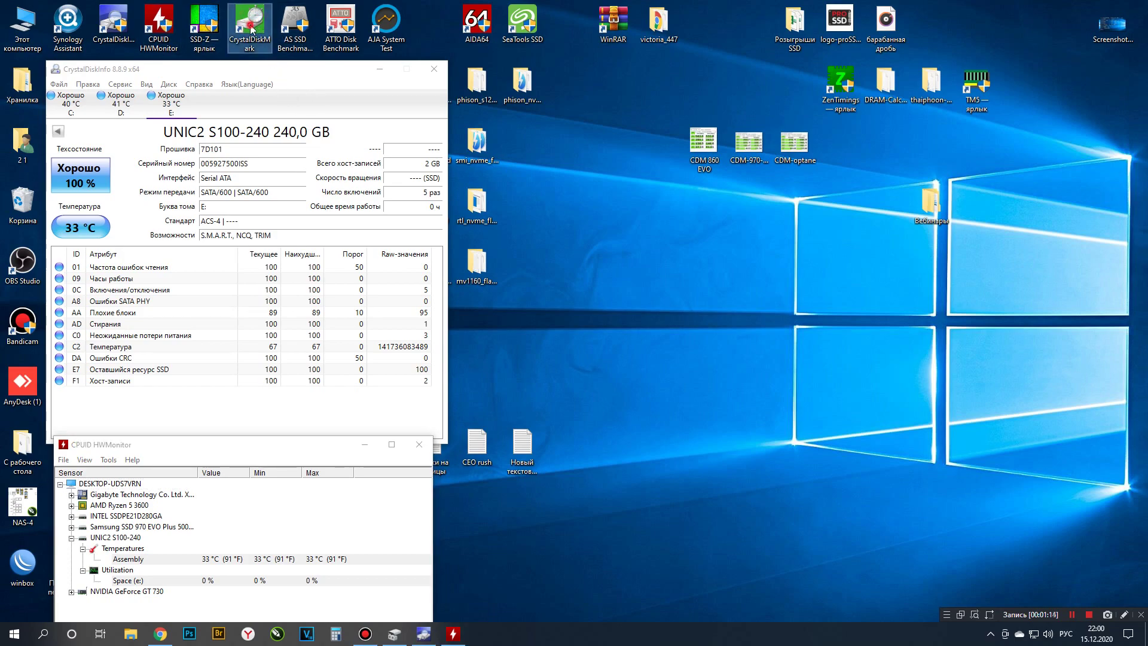
double_click(251, 30)
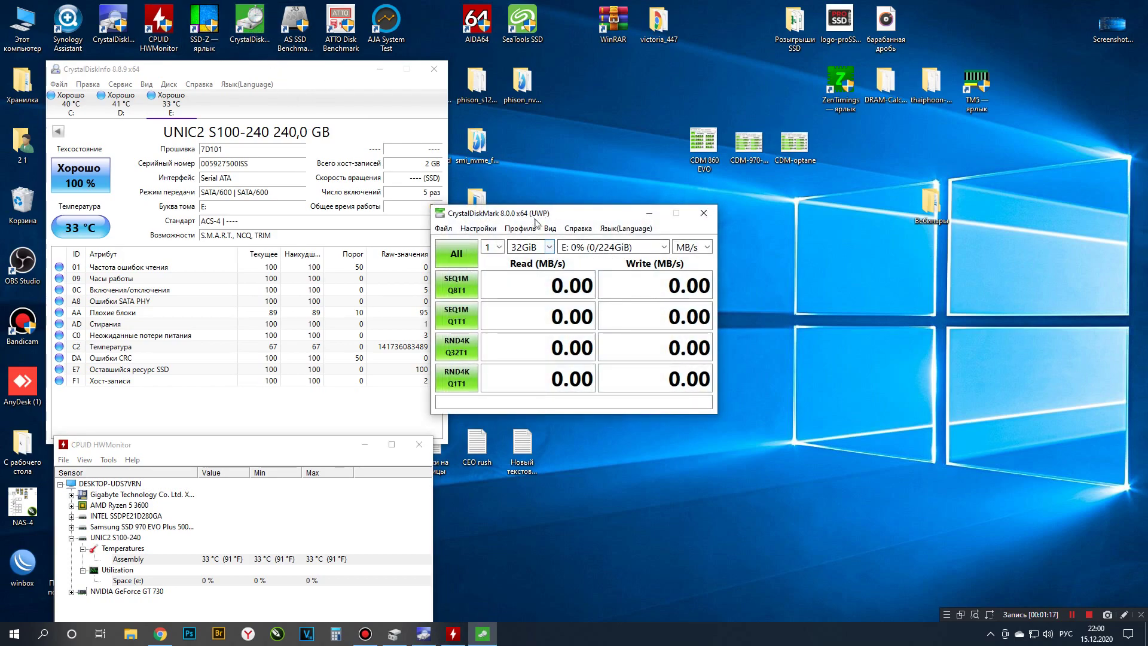
left_click_drag(563, 218, 980, 28)
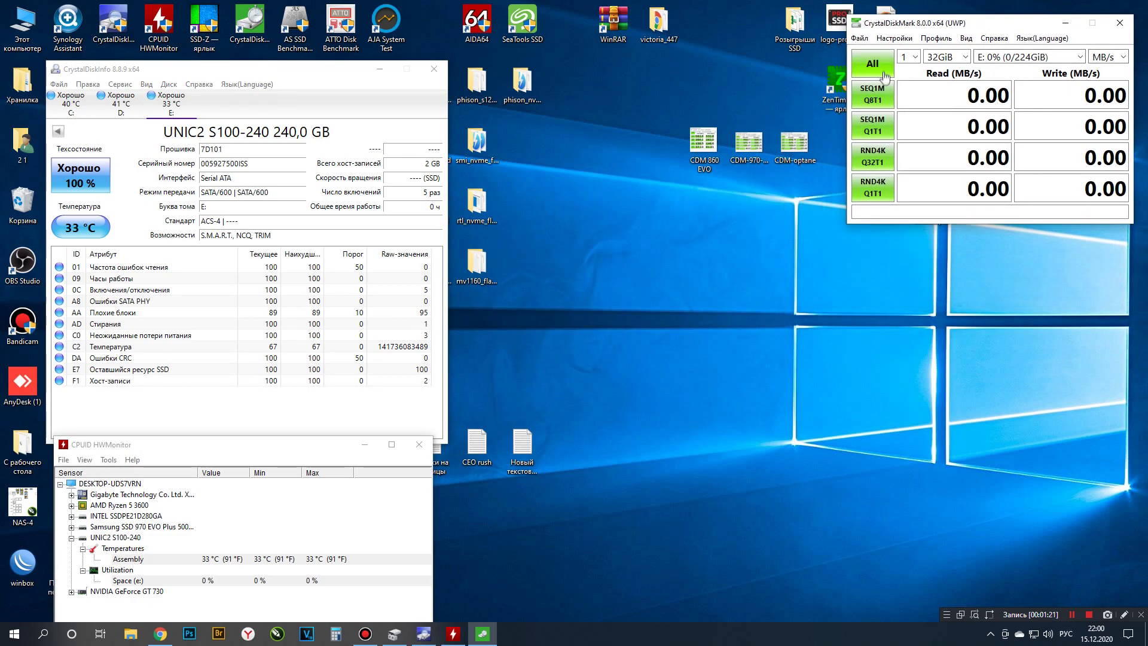
Step: Set the test size to 1GiB and the number of runs to 5, then start the benchmark on drive E:
left_click(964, 57)
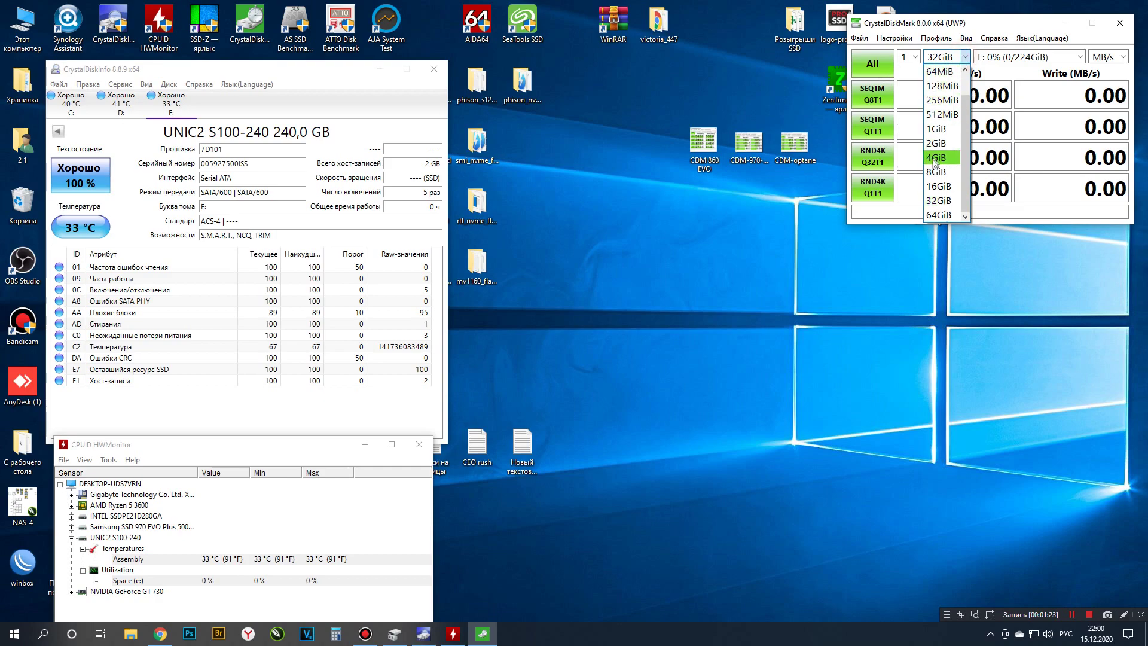
left_click(936, 171)
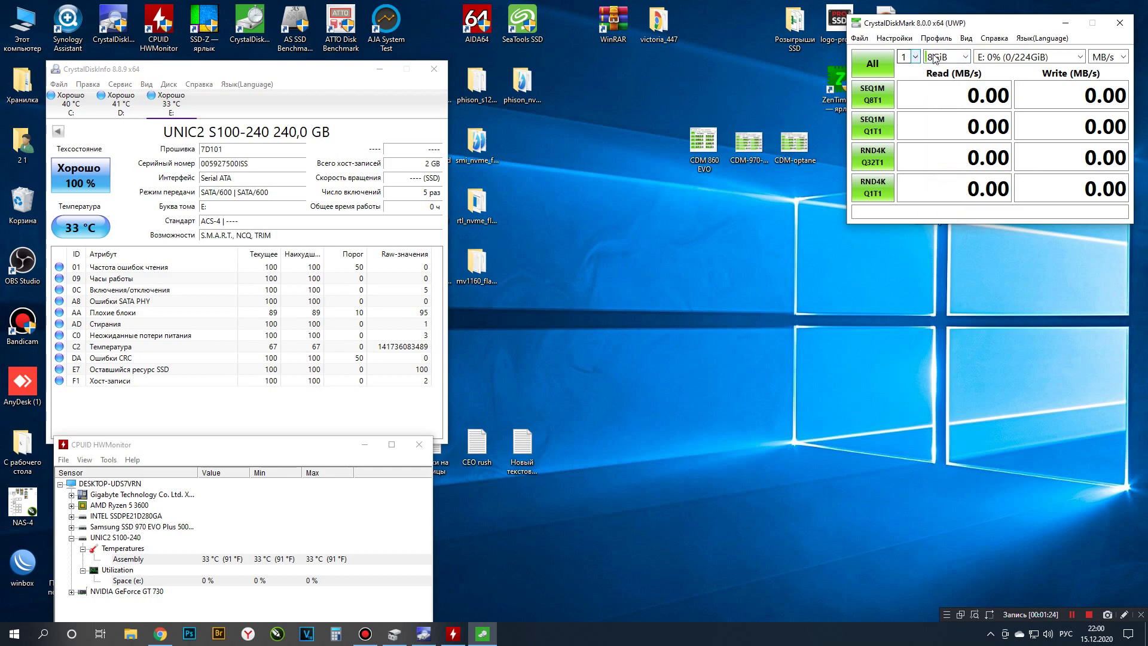
left_click(936, 58)
left_click(940, 127)
left_click(915, 56)
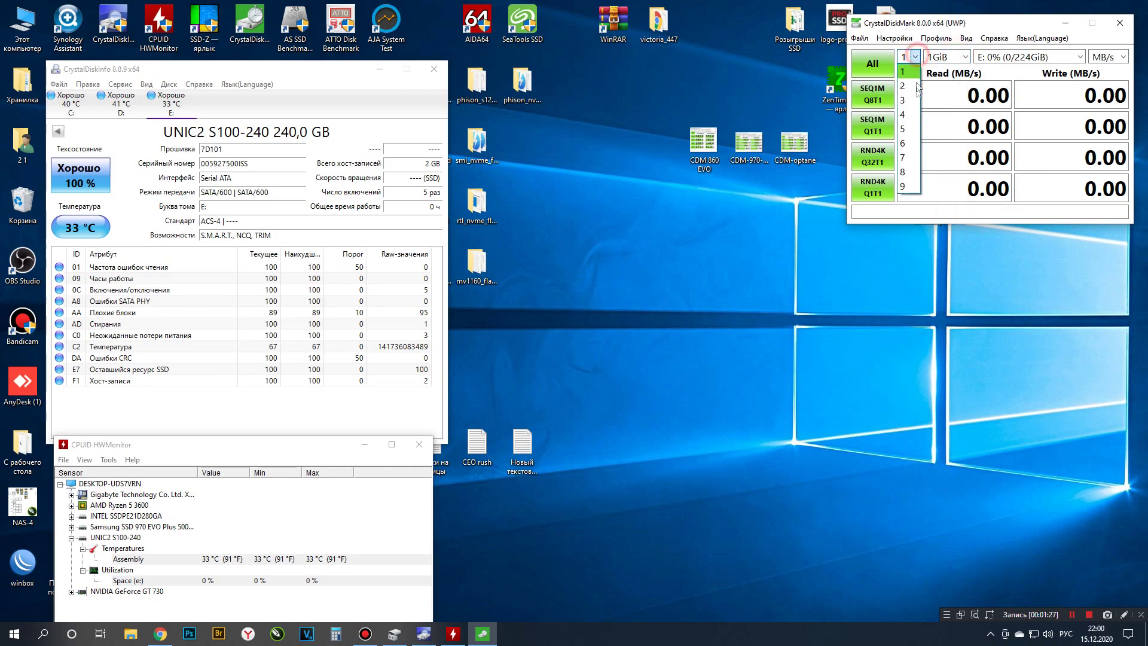
left_click(908, 129)
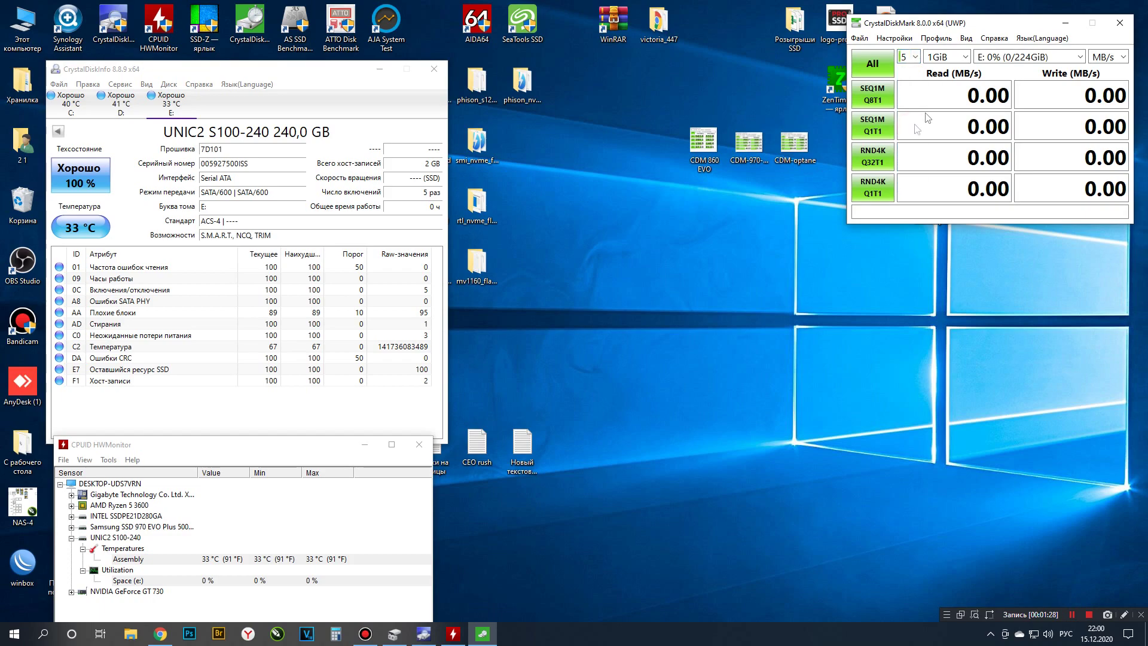
left_click(883, 96)
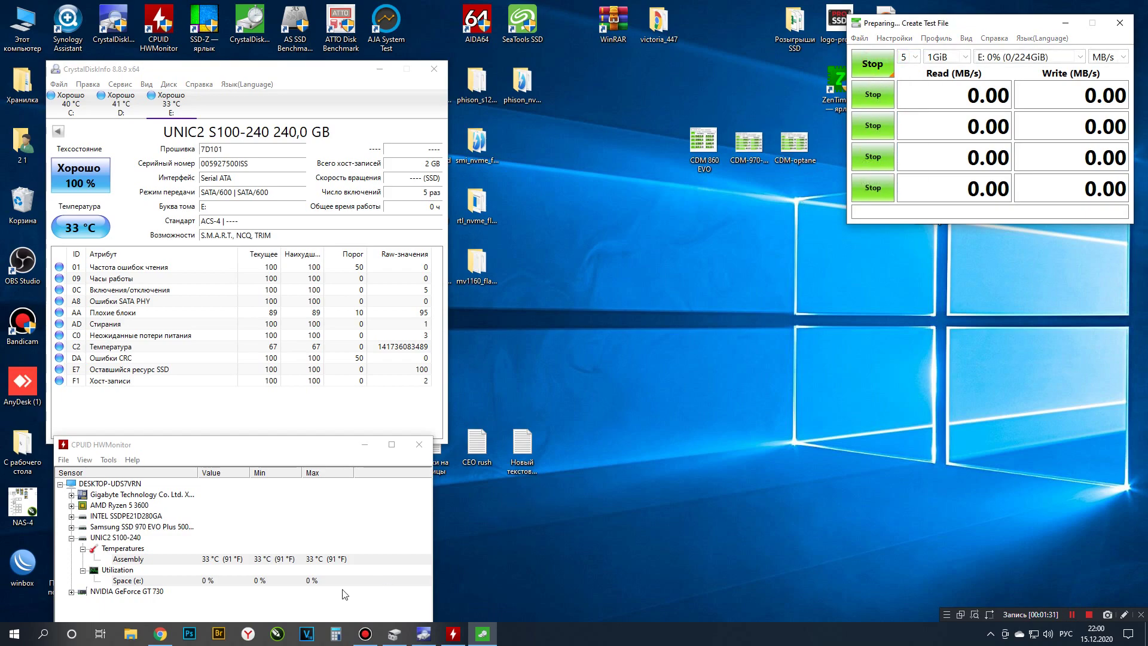
Step: Switch to Chrome and examine the Silicon Power Slim S55 product page, from the SLC cache claim through Bad Block management to the cache diagram
left_click(159, 634)
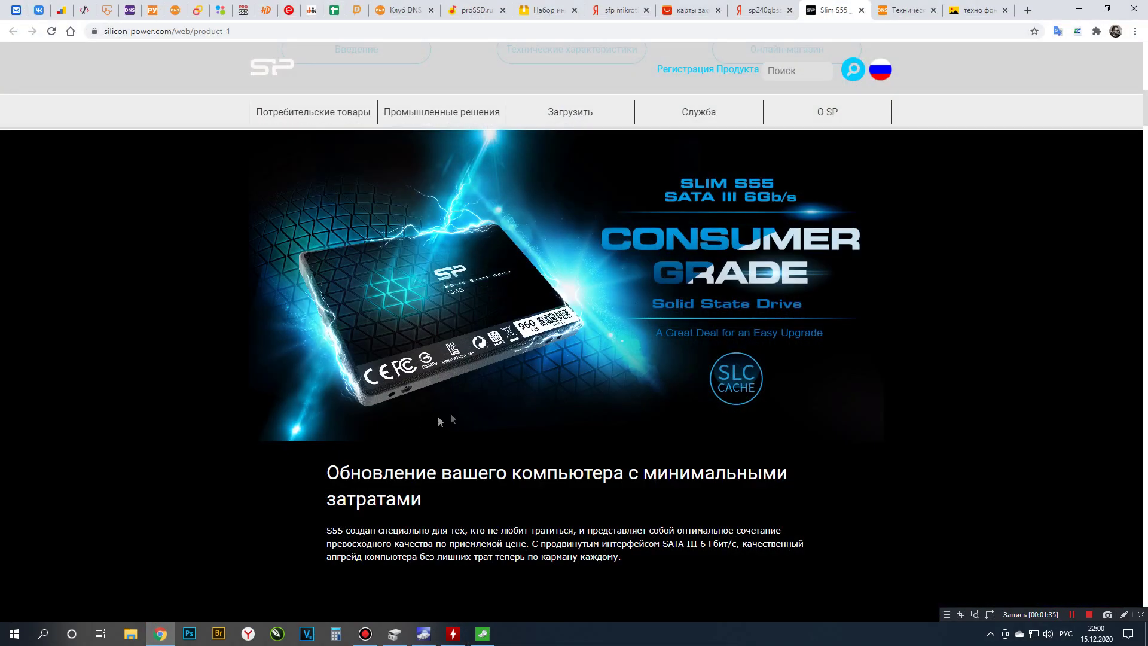
scroll(911, 226, "down", 1)
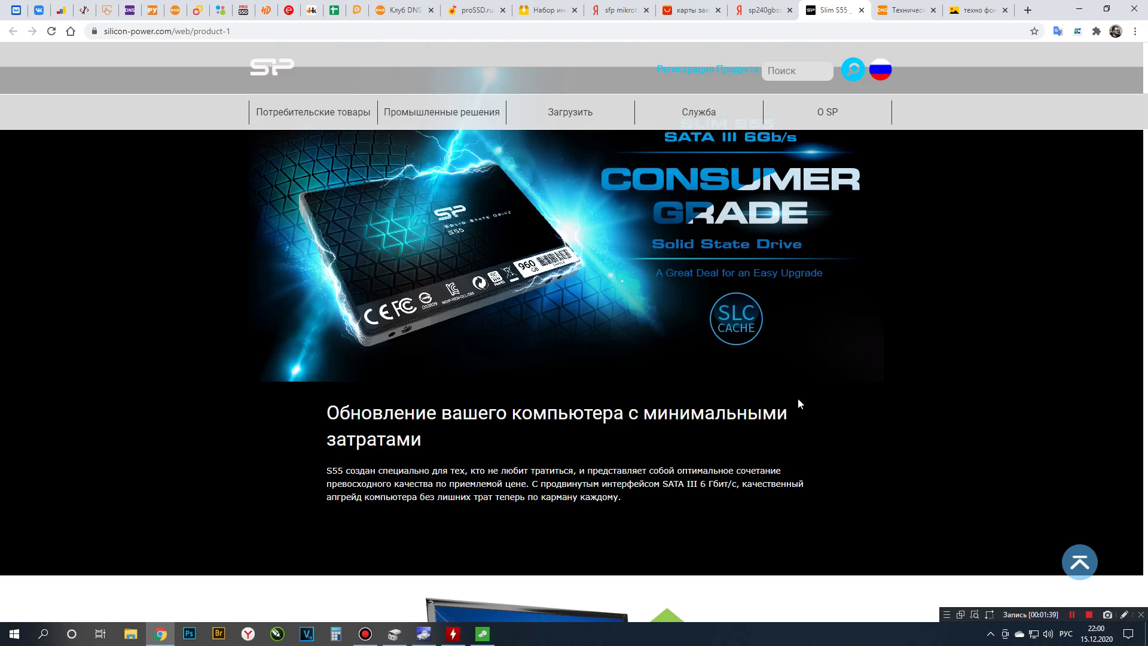
scroll(802, 412, "up", 1)
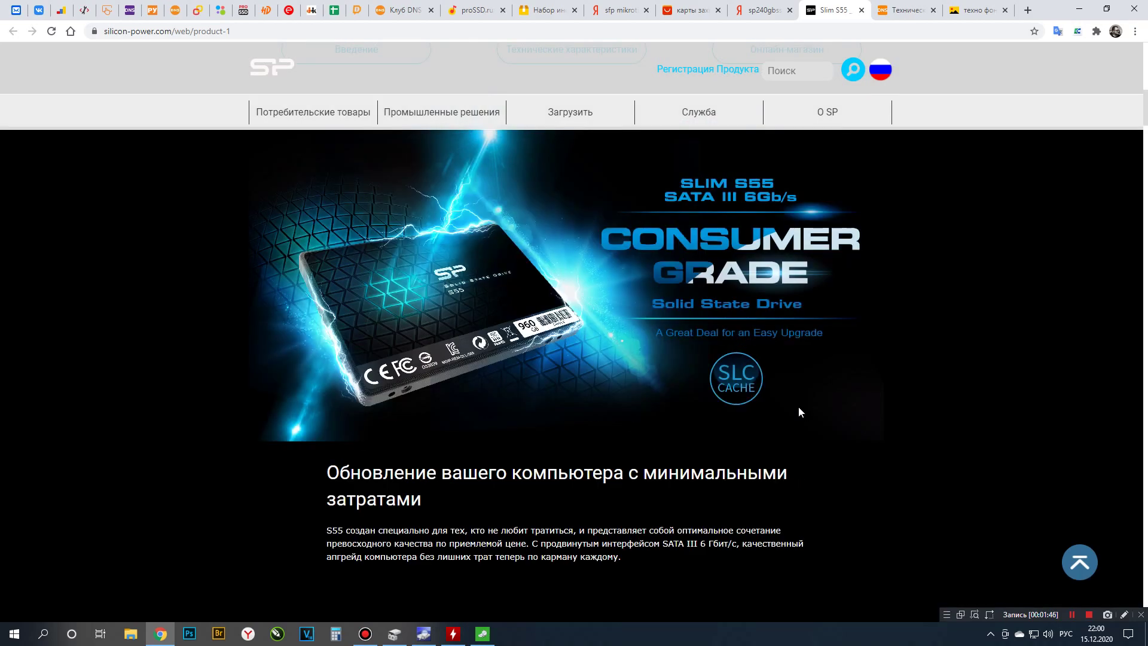
scroll(799, 411, "down", 4)
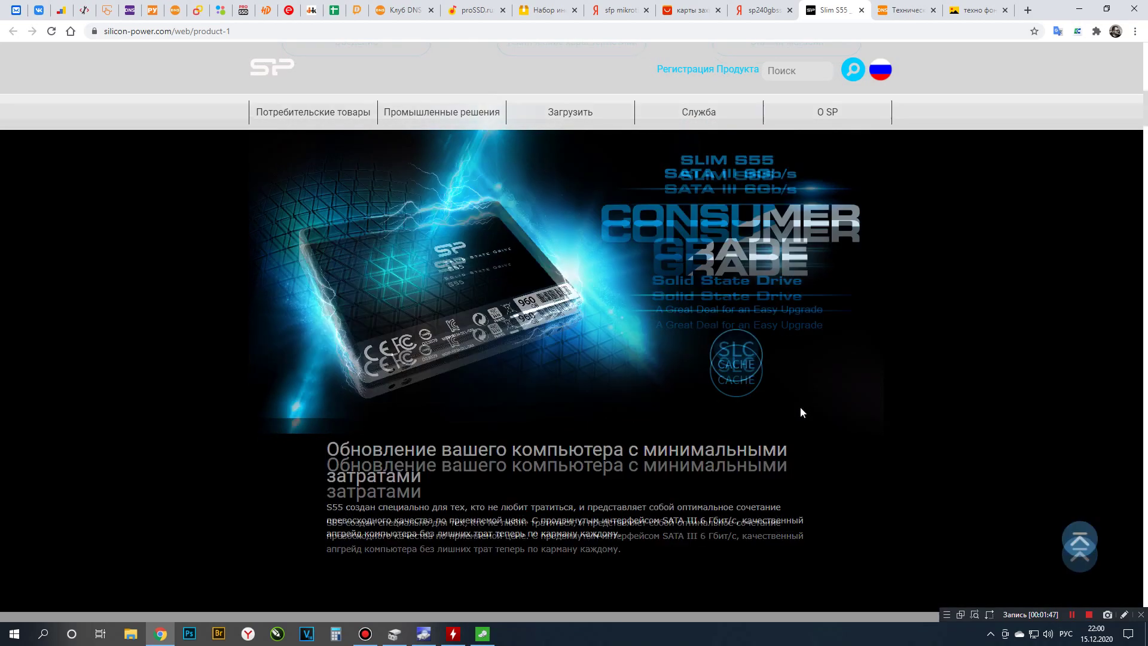
scroll(799, 411, "up", 3)
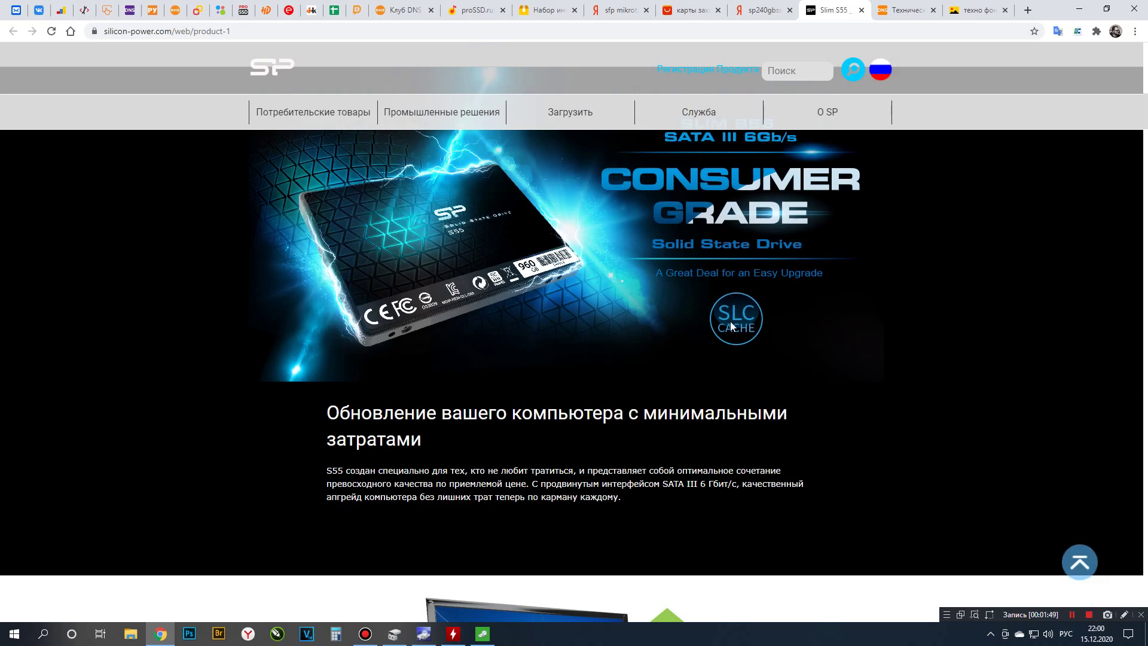
scroll(744, 324, "down", 9)
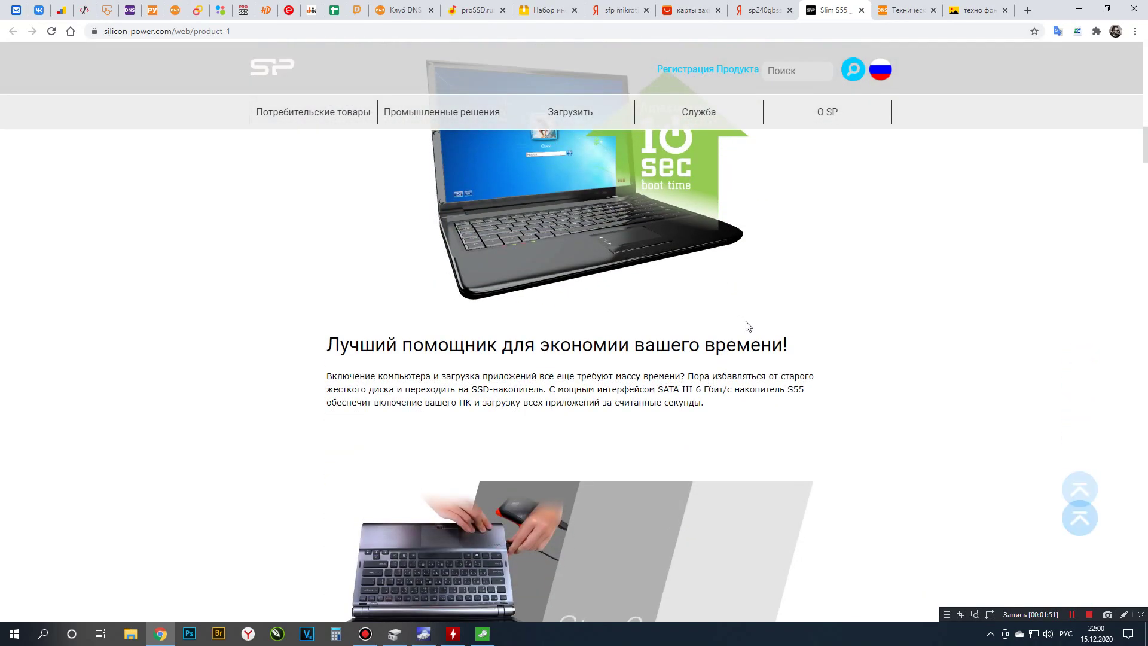
scroll(746, 323, "down", 6)
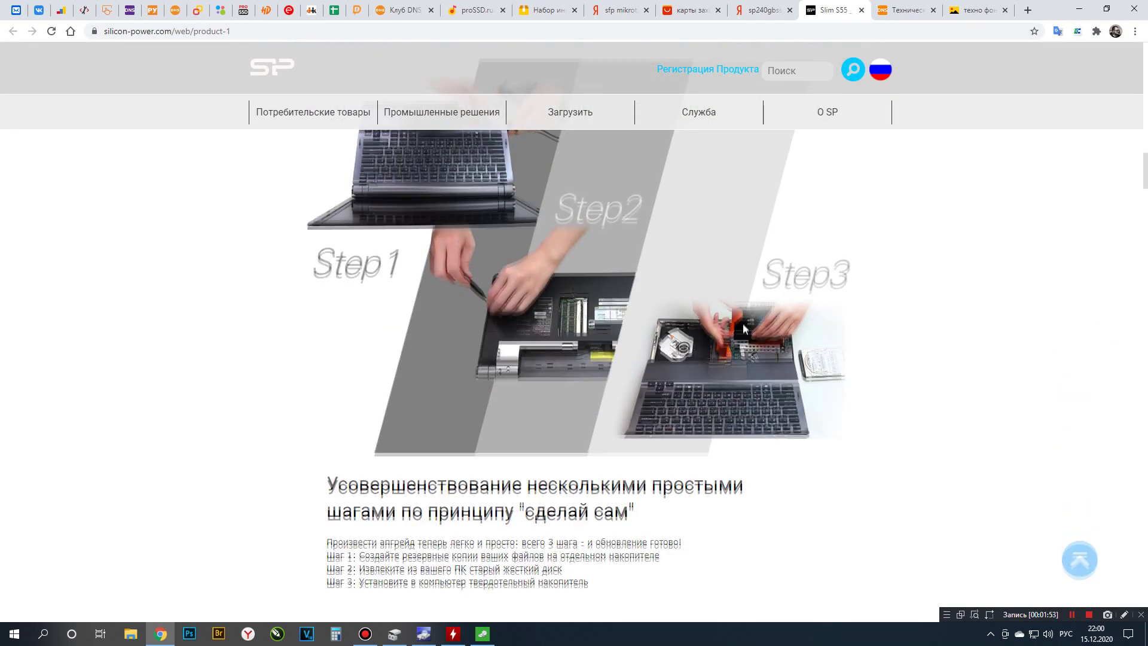
scroll(747, 322, "down", 3)
scroll(745, 321, "down", 6)
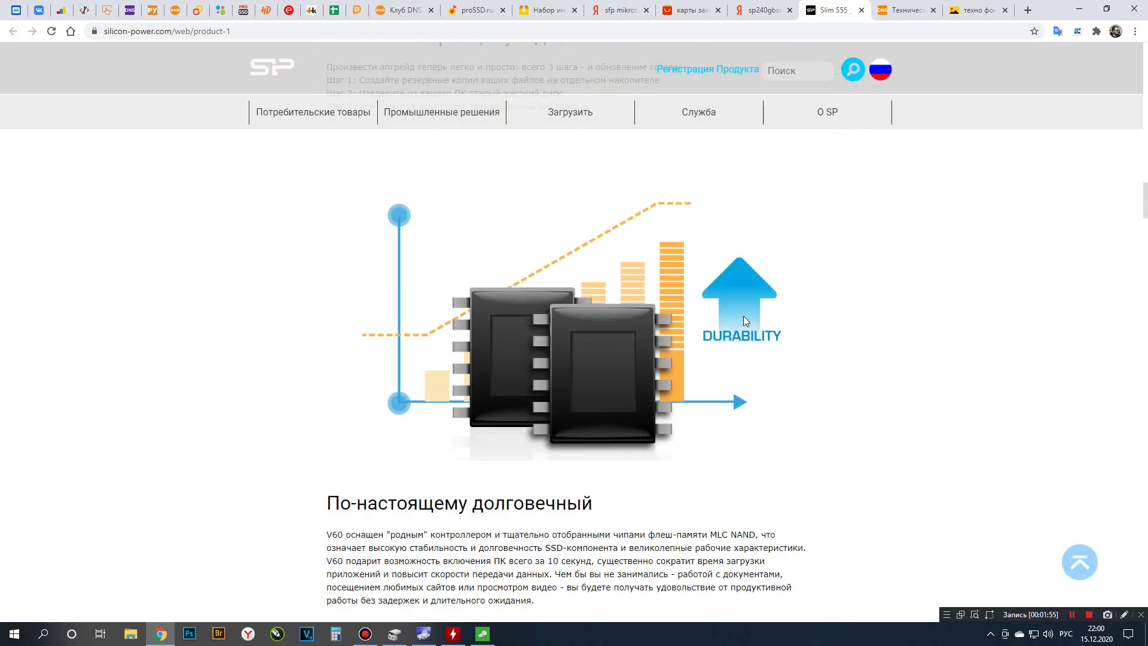
scroll(745, 316, "down", 10)
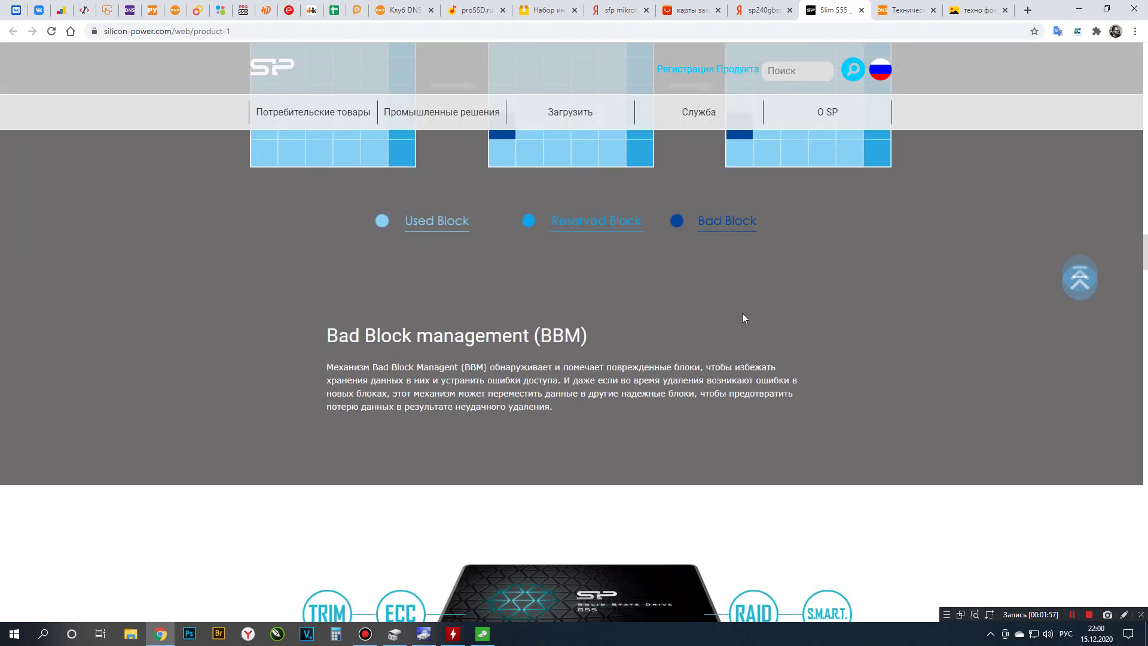
scroll(741, 314, "down", 4)
scroll(743, 316, "up", 5)
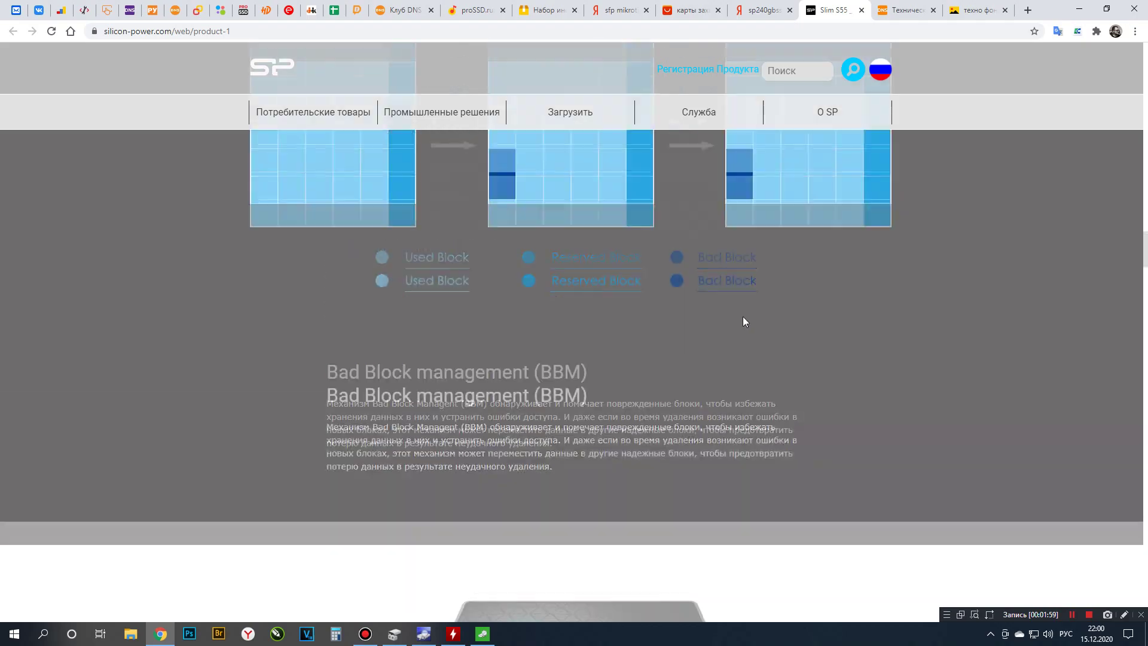
scroll(745, 317, "down", 11)
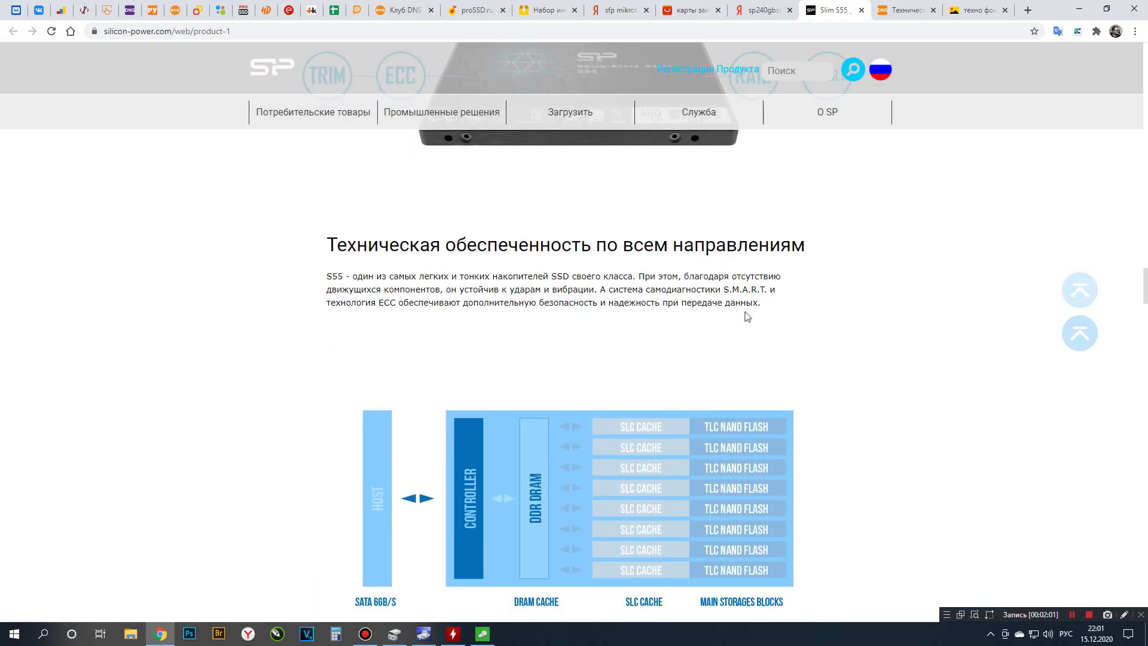
Step: Examine the S55 page from the DRAM and SLC cache diagrams through the SP Toolbox section to the specifications table
scroll(748, 320, "down", 2)
scroll(747, 317, "up", 3)
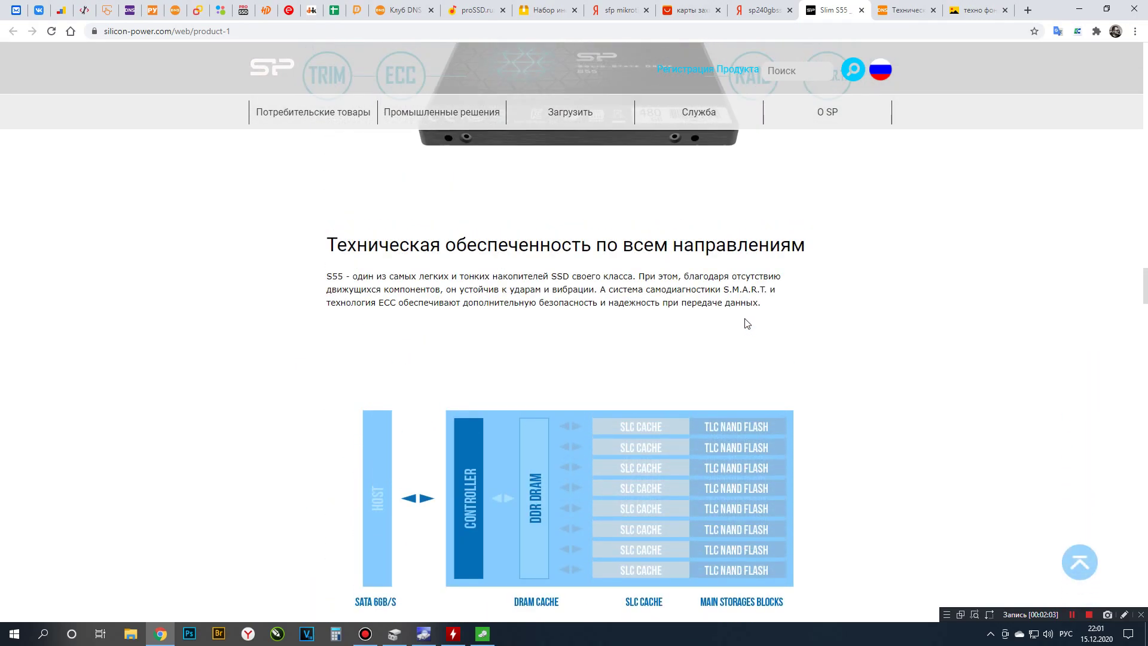
scroll(745, 339, "down", 4)
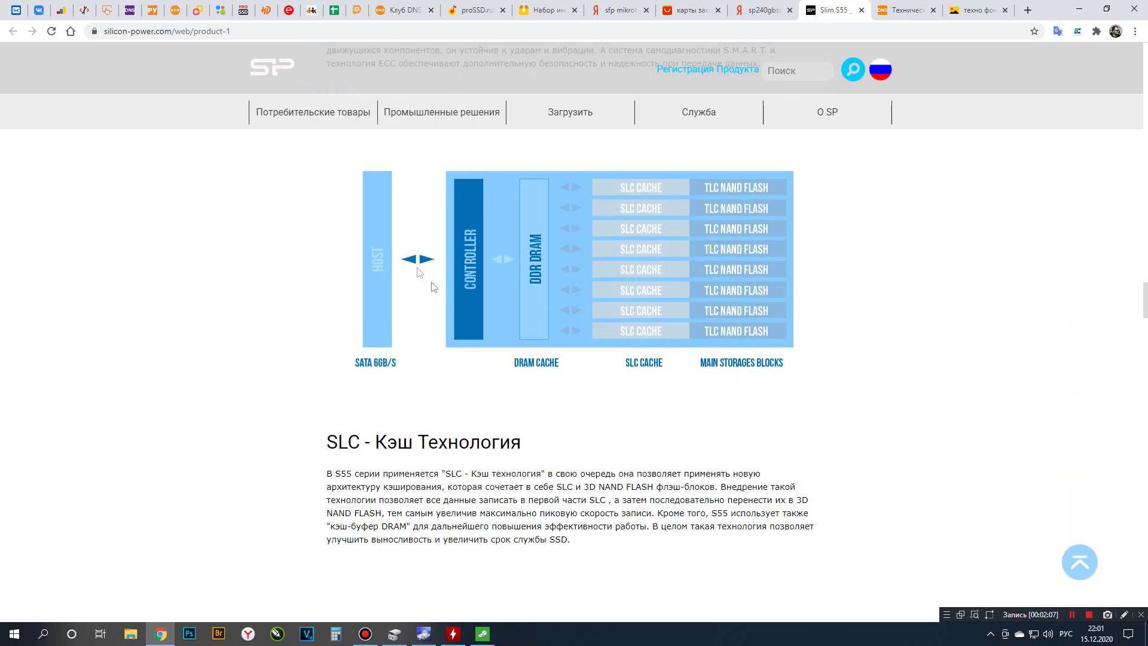
scroll(628, 299, "down", 4)
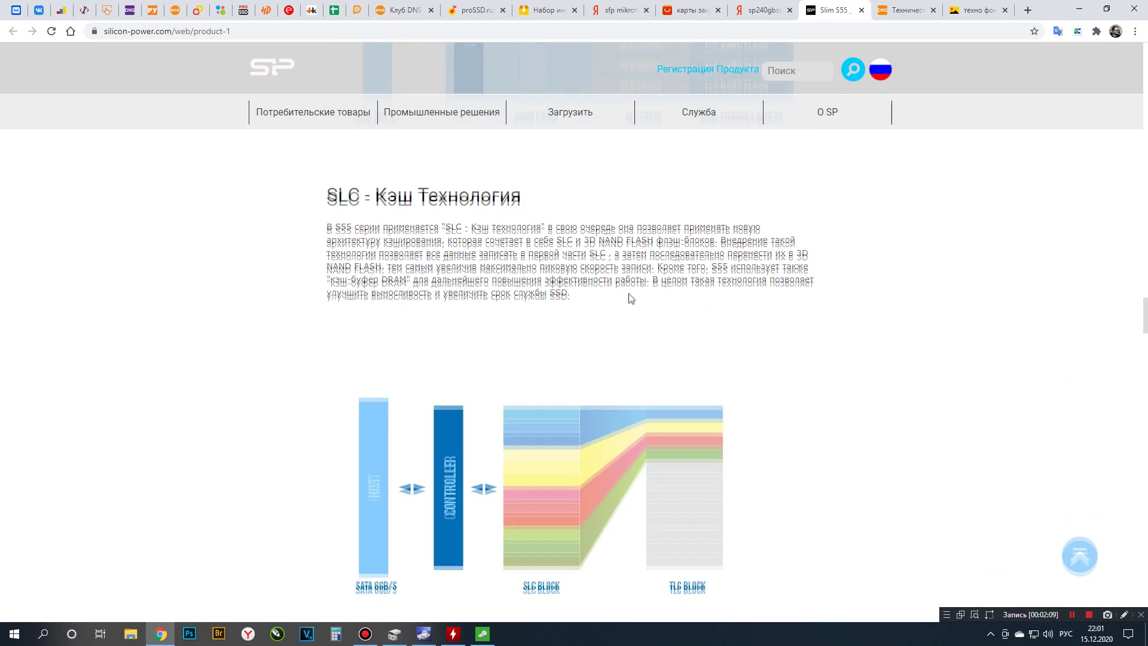
scroll(629, 297, "down", 11)
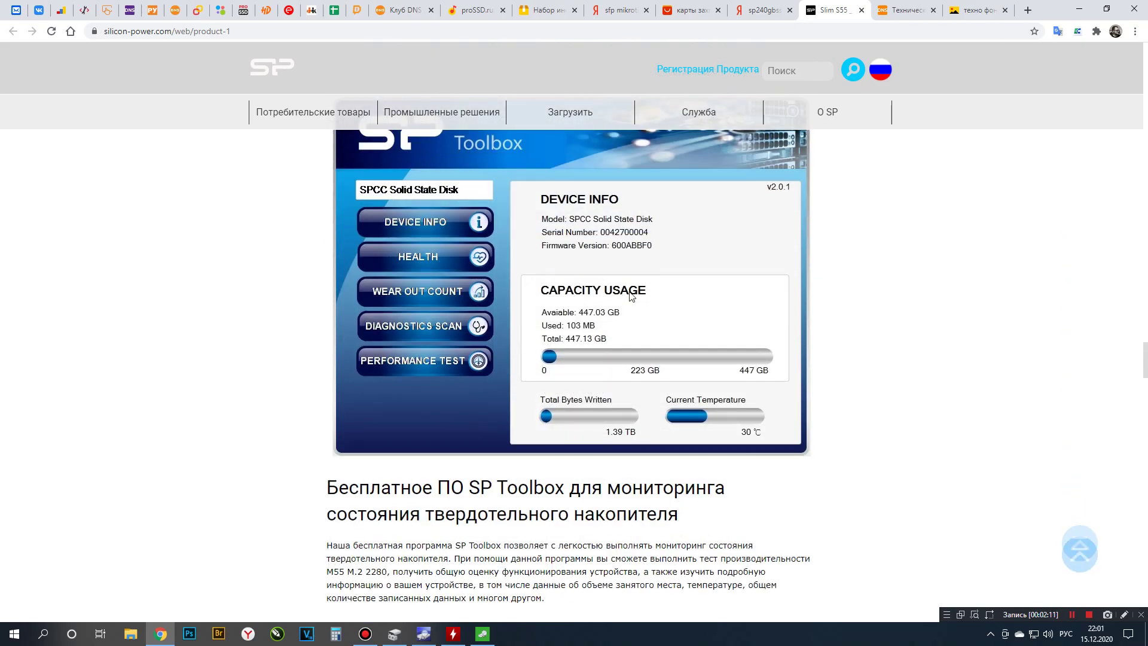
scroll(630, 293, "up", 3)
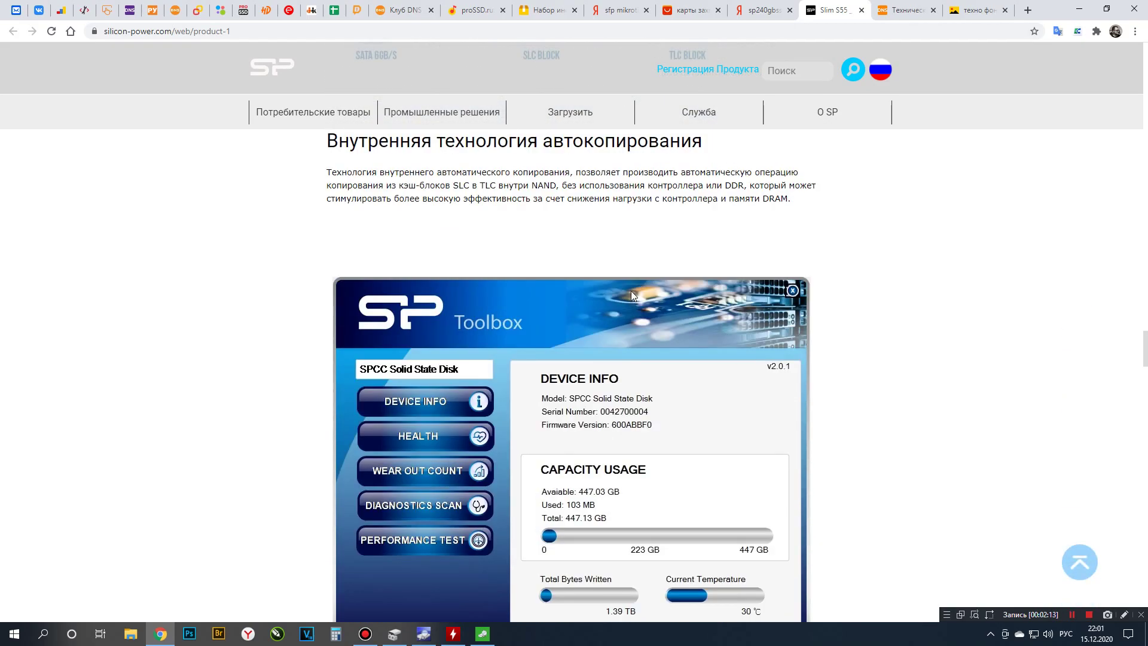
scroll(632, 292, "down", 5)
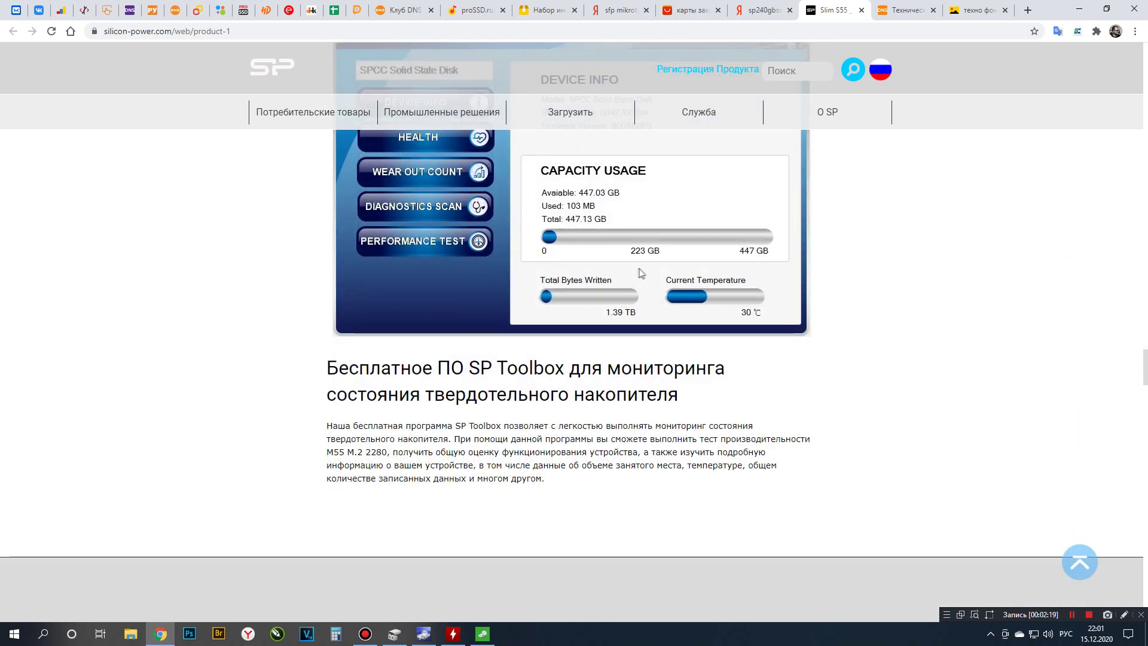
scroll(639, 278, "down", 7)
scroll(639, 281, "down", 10)
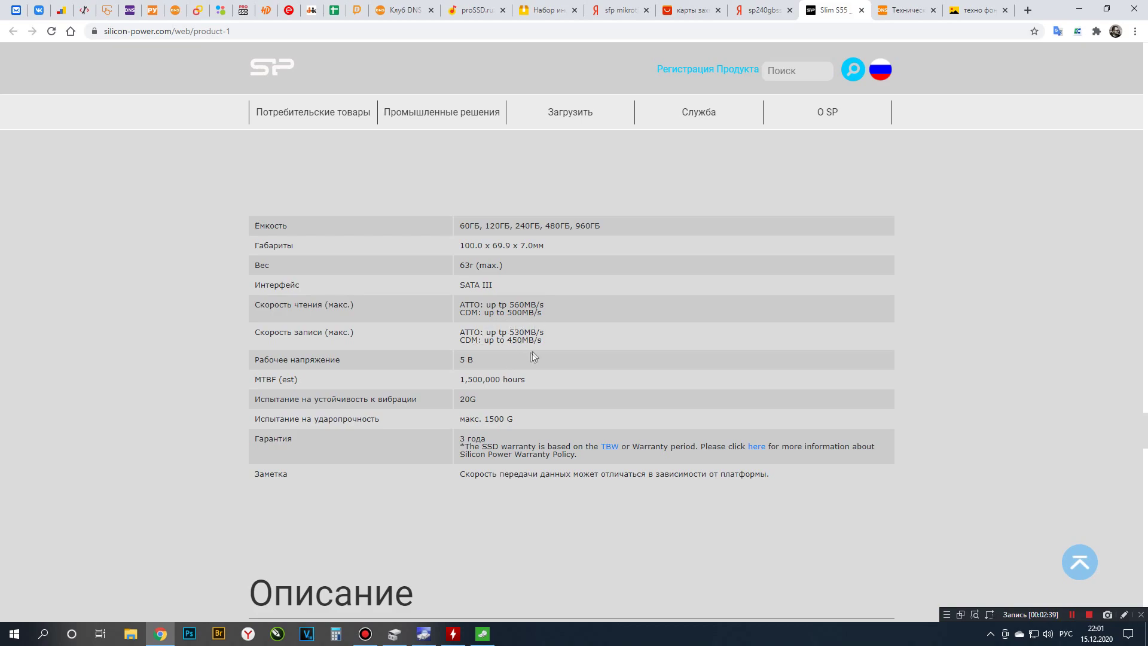
Step: Open the TBW document from the warranty row, check the endurance rating of the 240GB S55, and return to the desktop
left_click(610, 449)
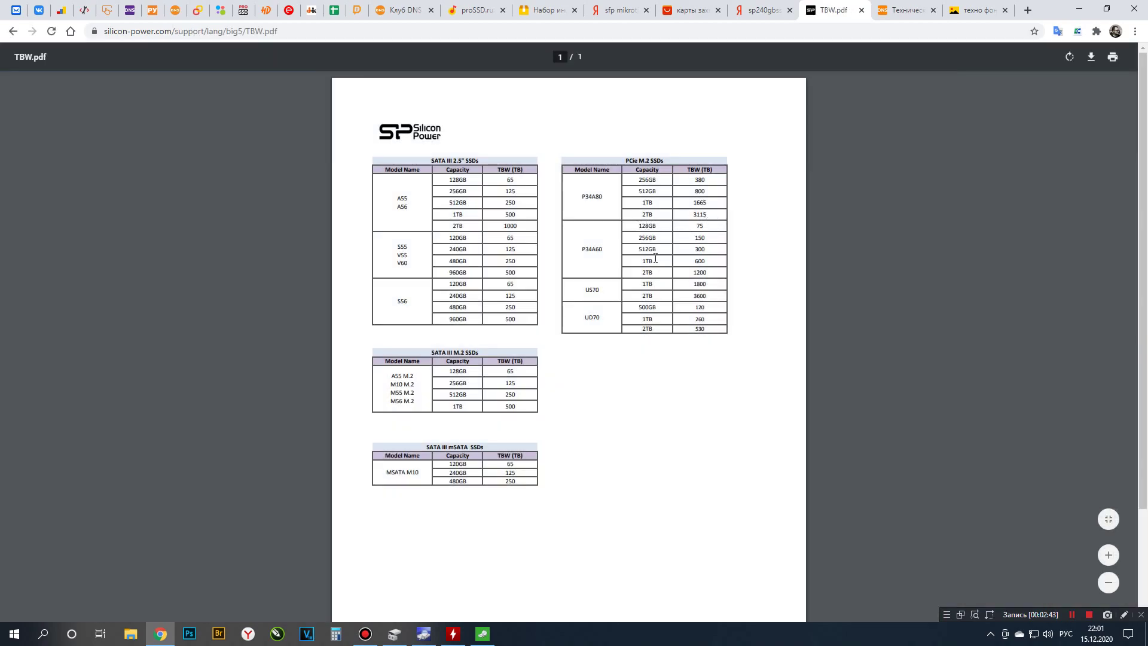
double_click(512, 248)
left_click(1080, 10)
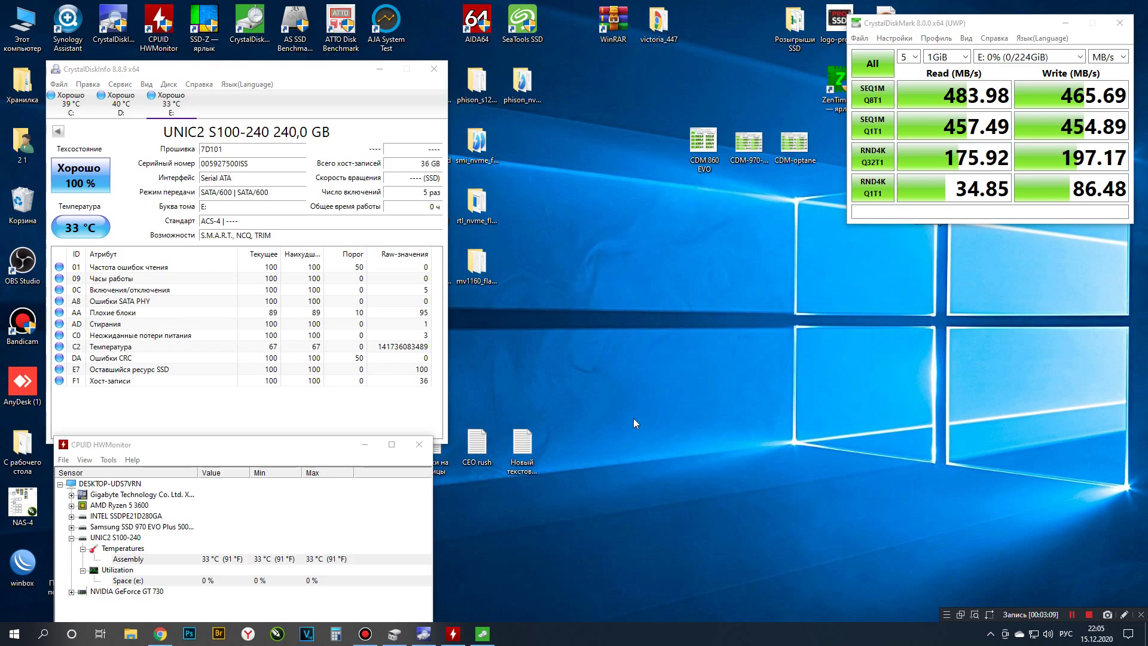
Step: Check the maximum CDM read speed in the S55 specifications against the CrystalDiskMark results on the desktop
left_click(171, 628)
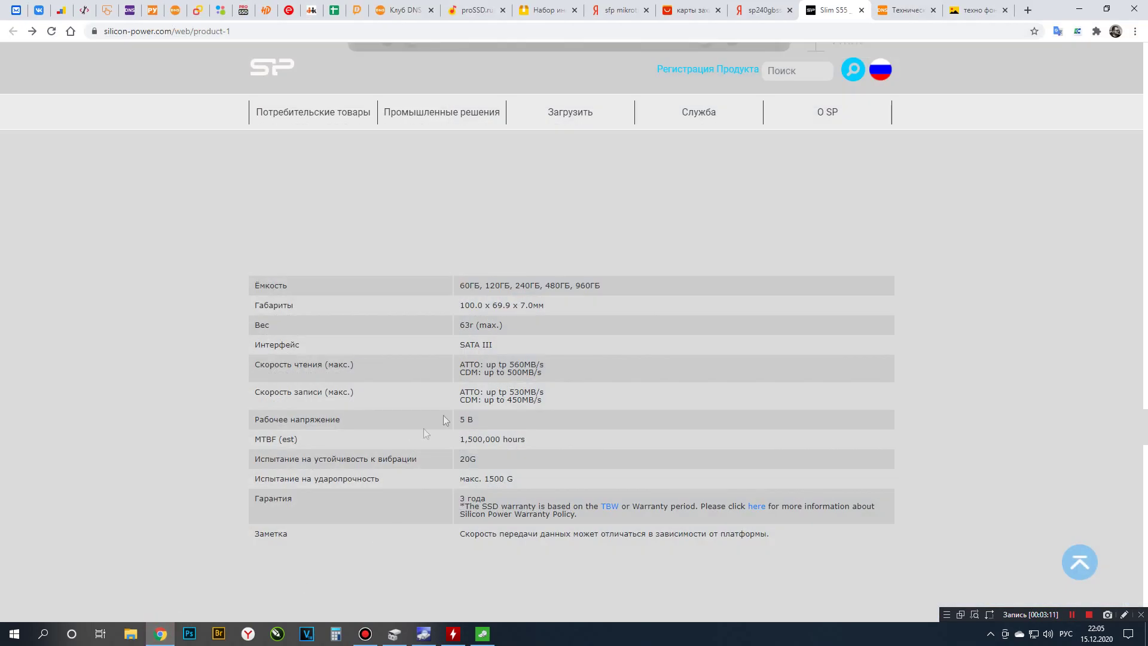
double_click(511, 373)
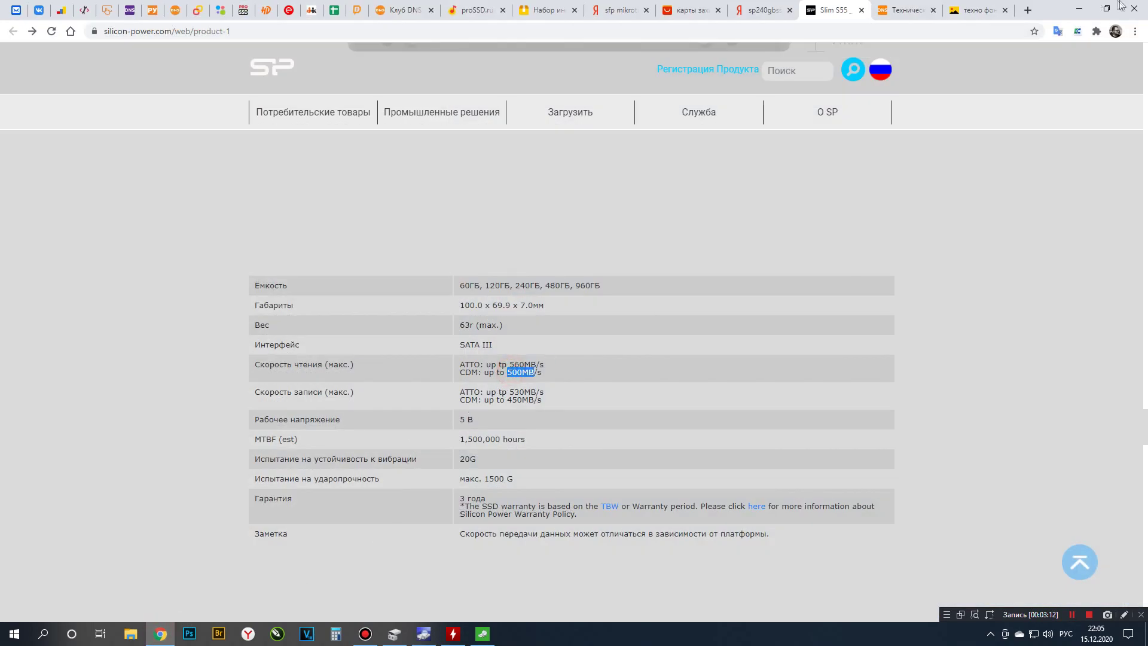
left_click(1079, 8)
Step: Open AS SSD Benchmark, place it below CrystalDiskMark, and run the 1 GB test on drive E: UNIC2 S100-240
double_click(296, 27)
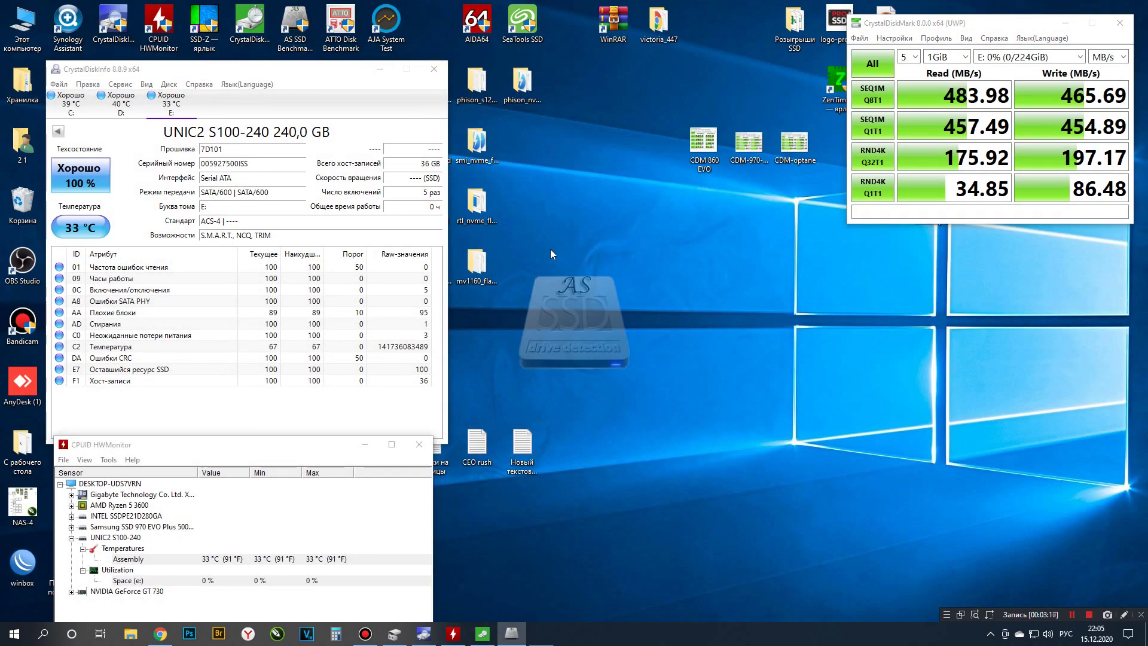
left_click_drag(315, 147, 1007, 243)
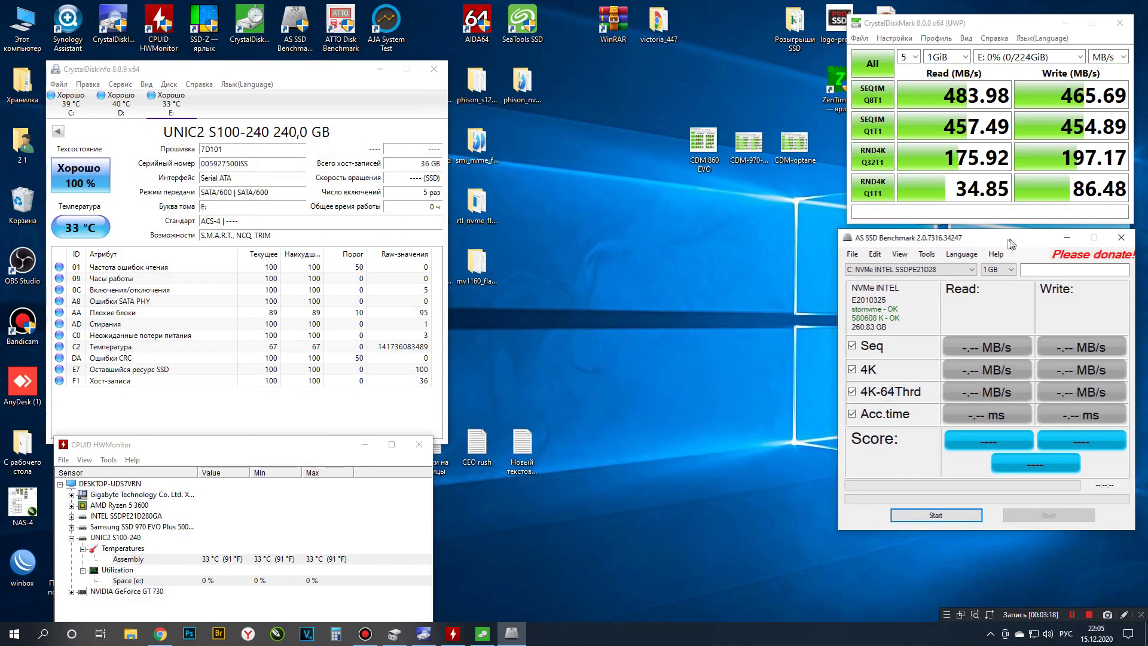
left_click(960, 274)
left_click(908, 300)
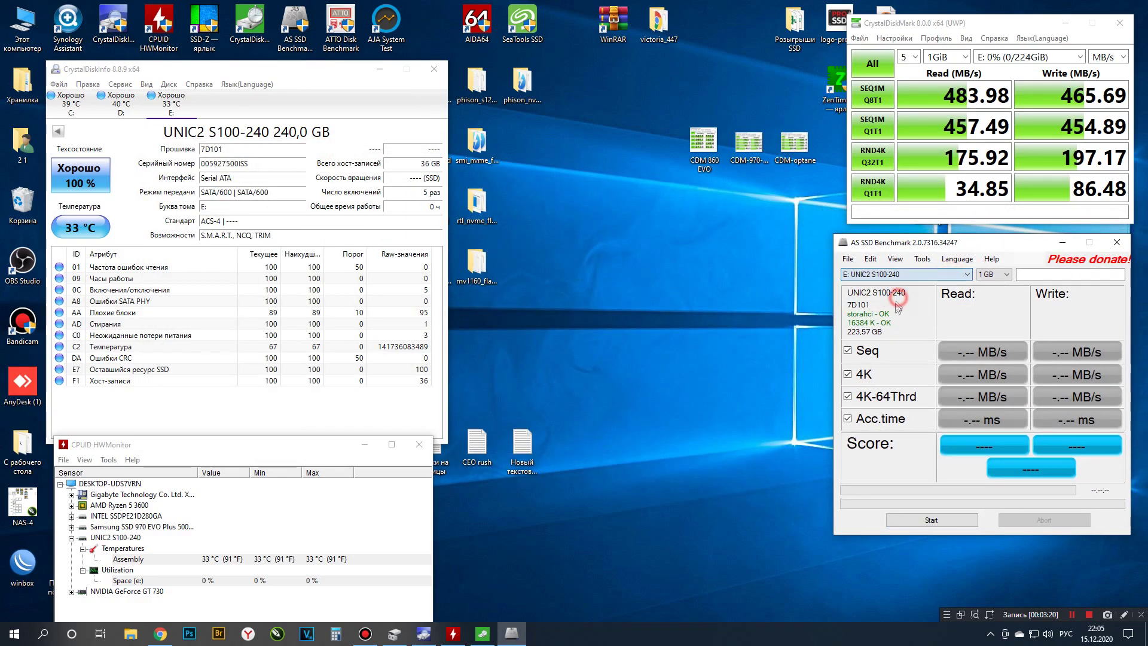
left_click(948, 519)
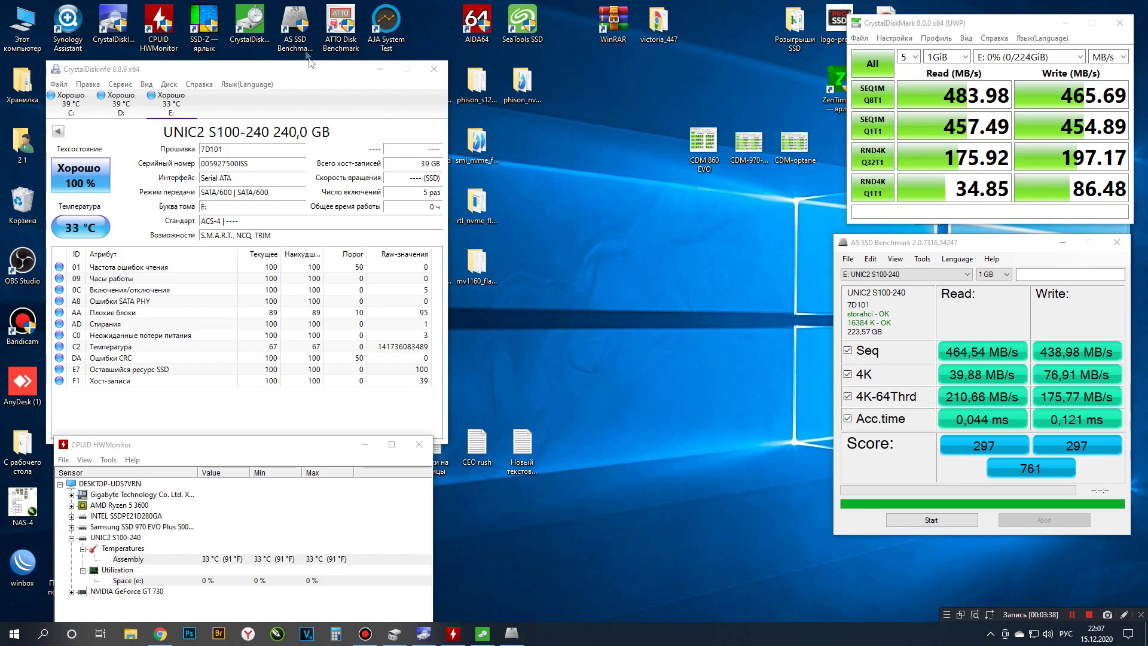
Step: Open ATTO Disk Benchmark, move it into the free desktop area, and run its test on drive E:
double_click(341, 27)
left_click_drag(516, 126, 590, 62)
left_click(573, 92)
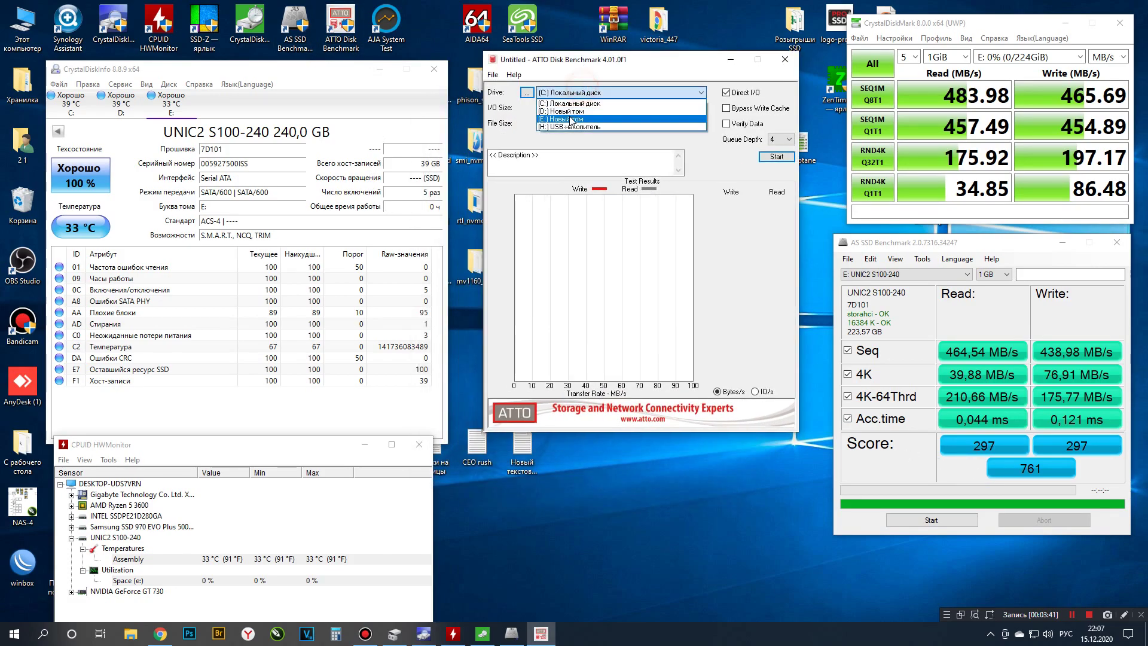
left_click(776, 156)
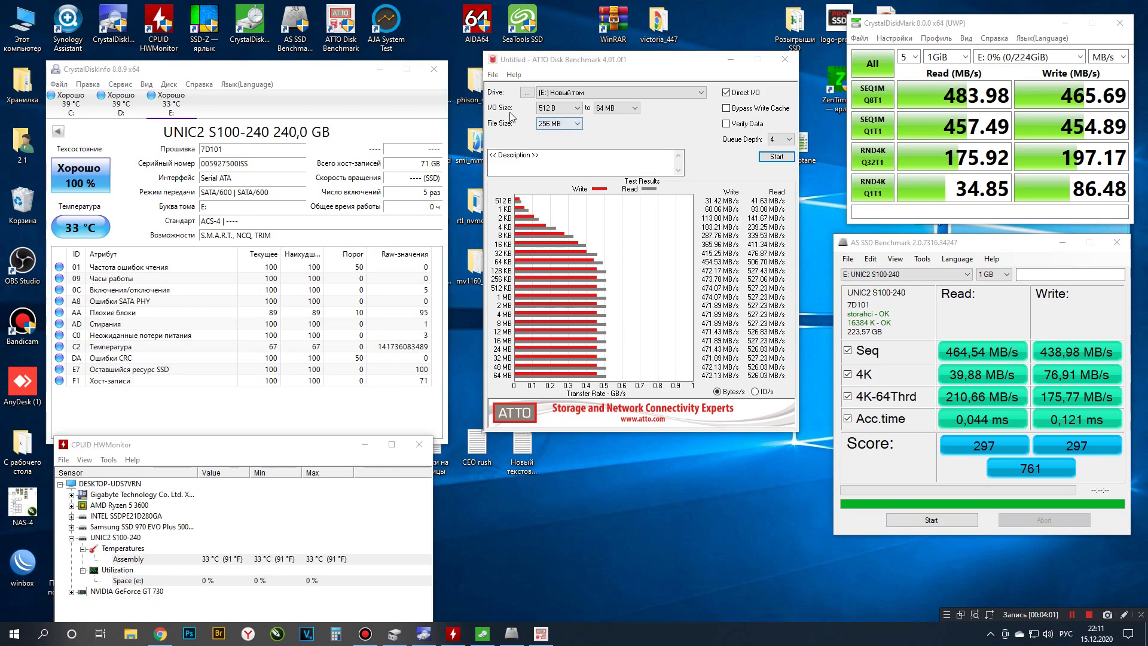
Step: Run AJA System Test on drive E: with a 1 GB test file, 1920x1080 HD-1080i and 10bit YUV, and close it
double_click(386, 23)
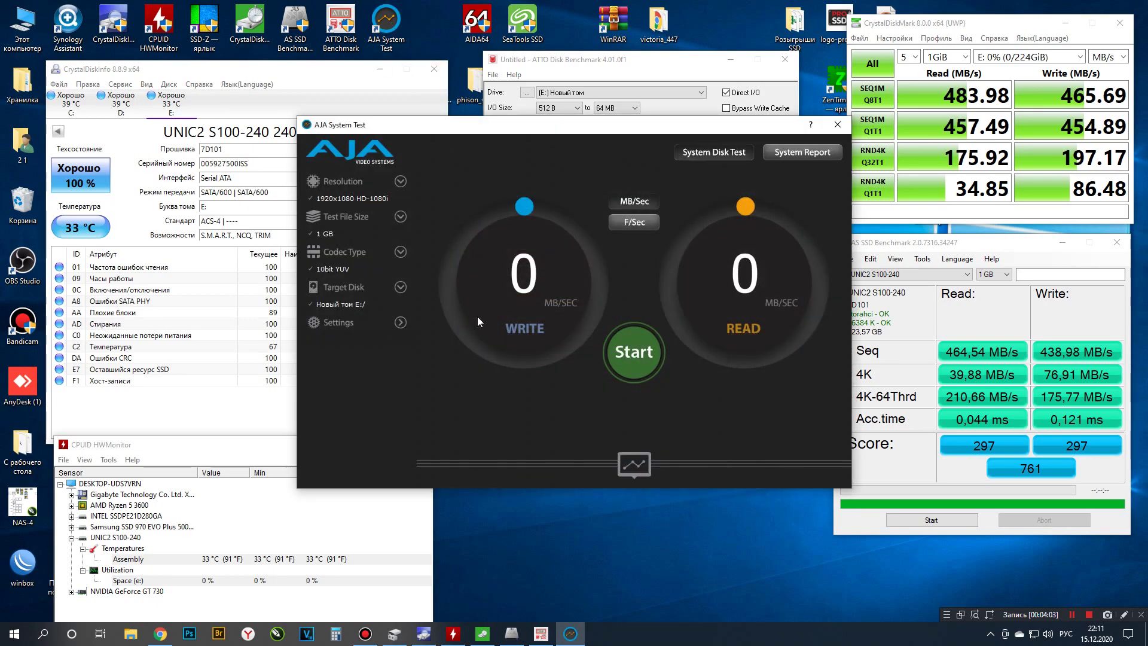
left_click(633, 356)
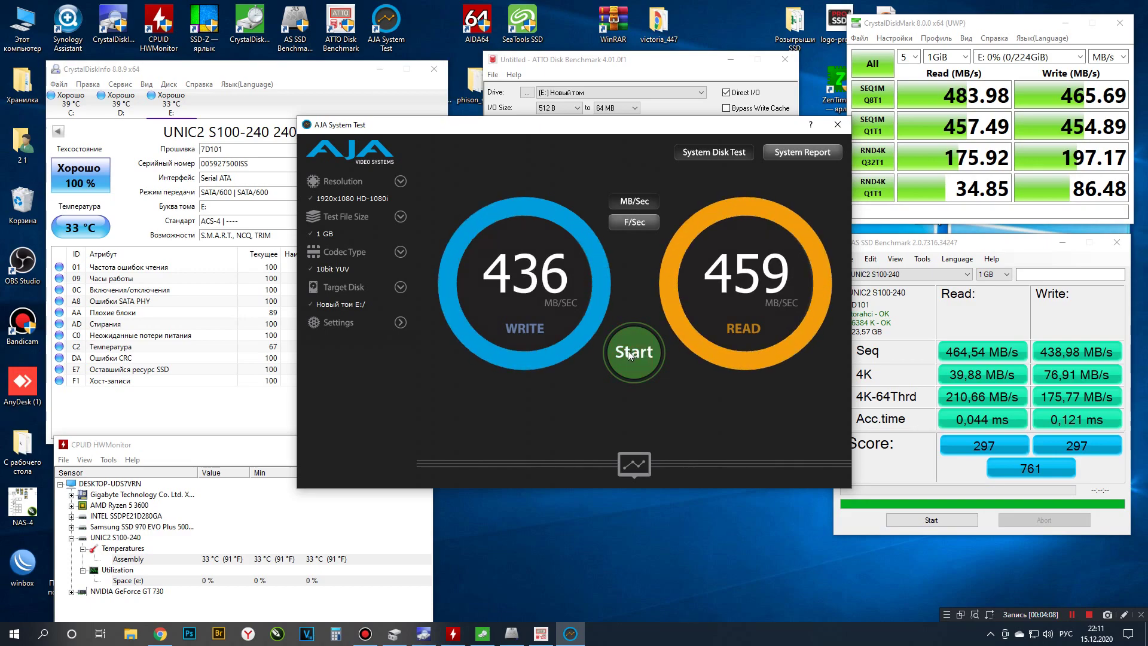
key("alt+F4")
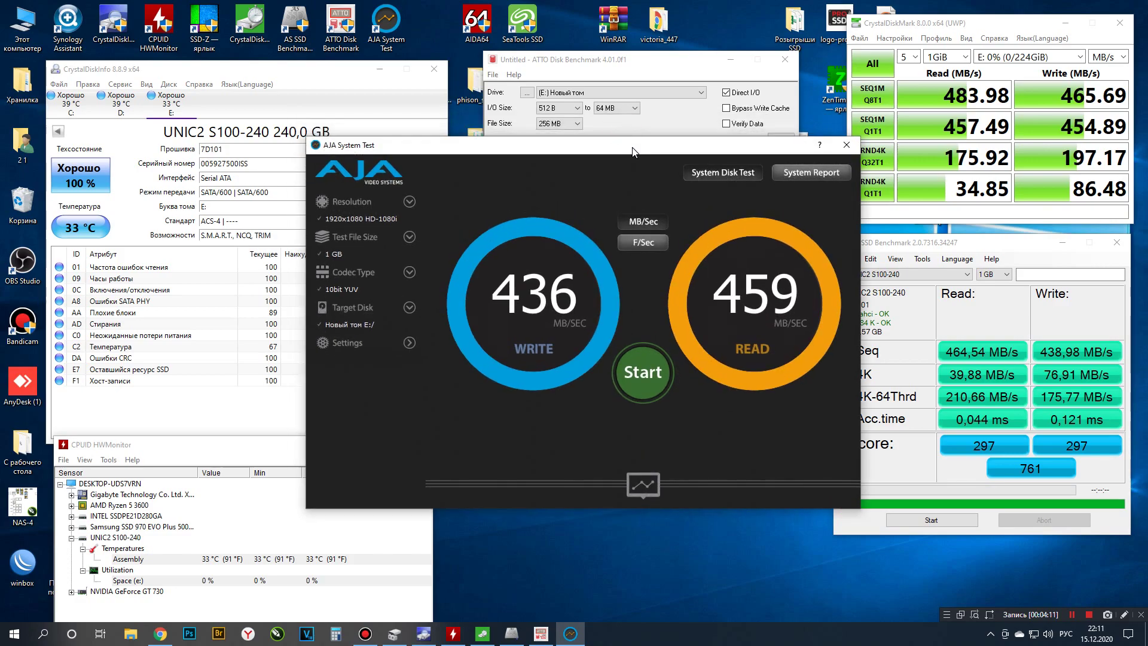
Step: Open the properties of drive E: from its folder window and optimize the volume with the disk optimization tool
key("super+e")
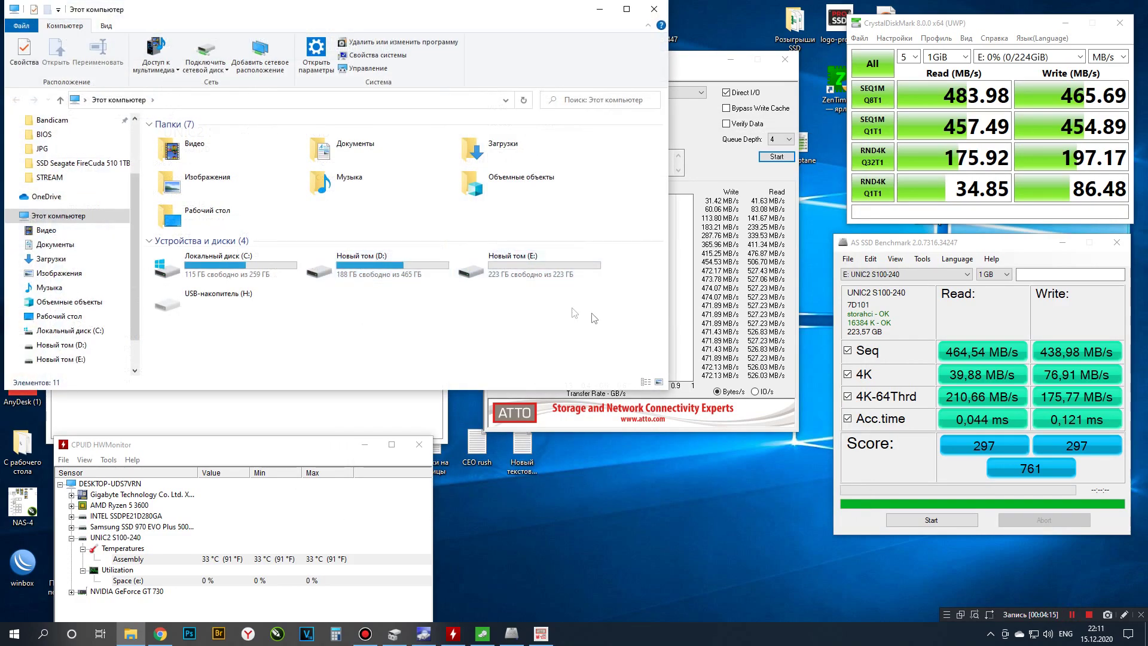
double_click(531, 272)
right_click(422, 231)
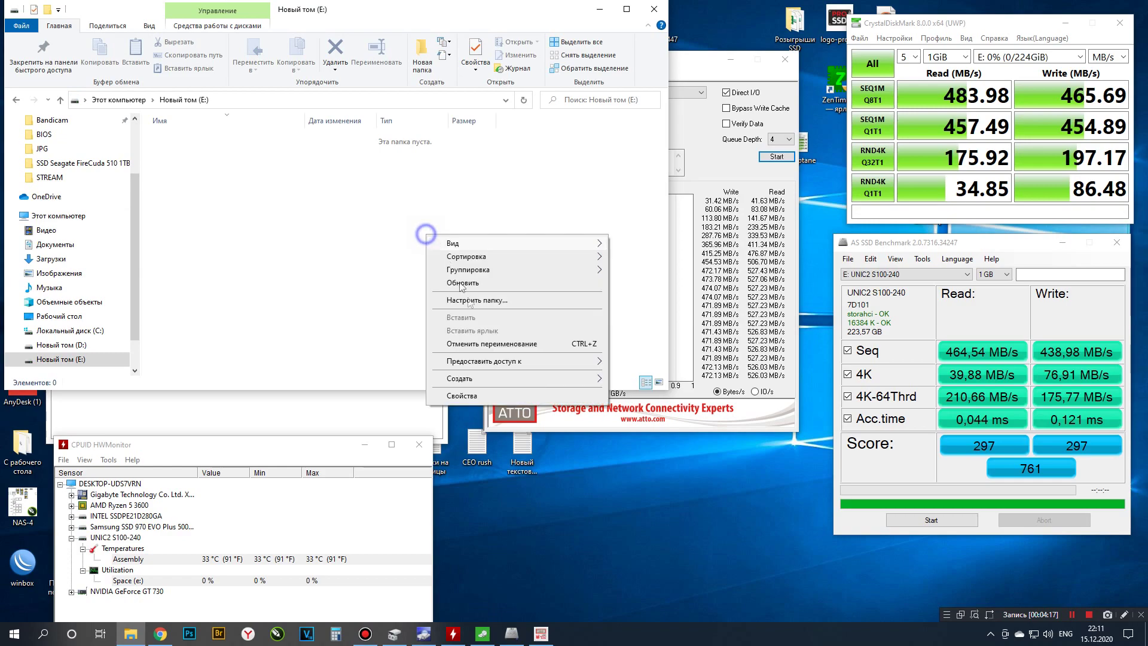
left_click(446, 464)
left_click(65, 153)
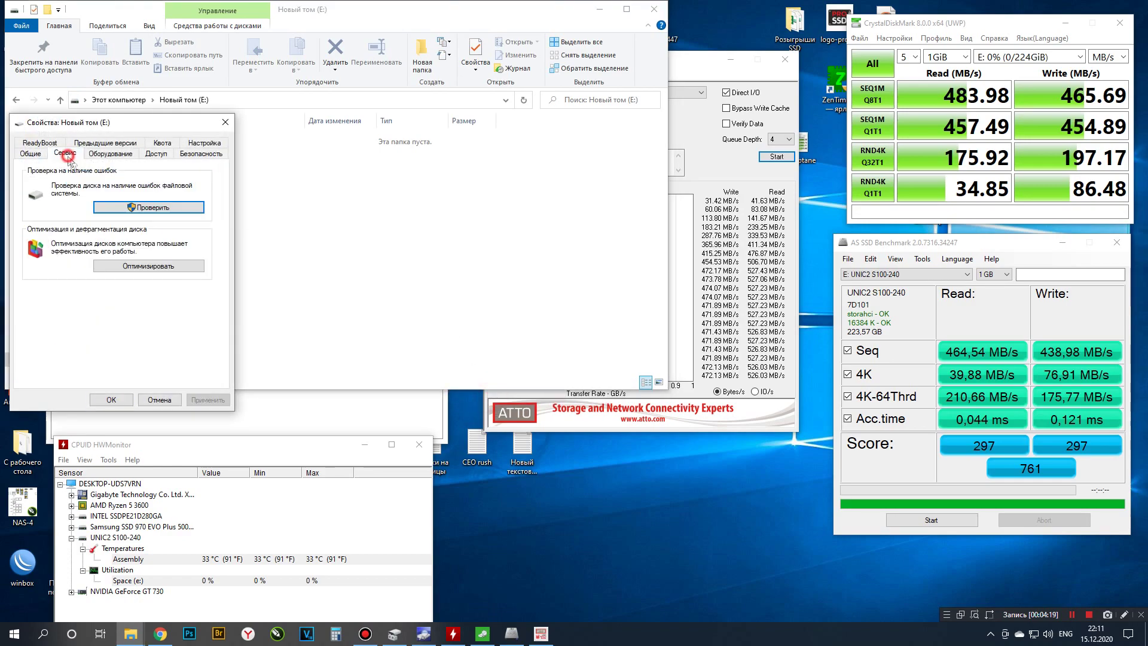
left_click(148, 266)
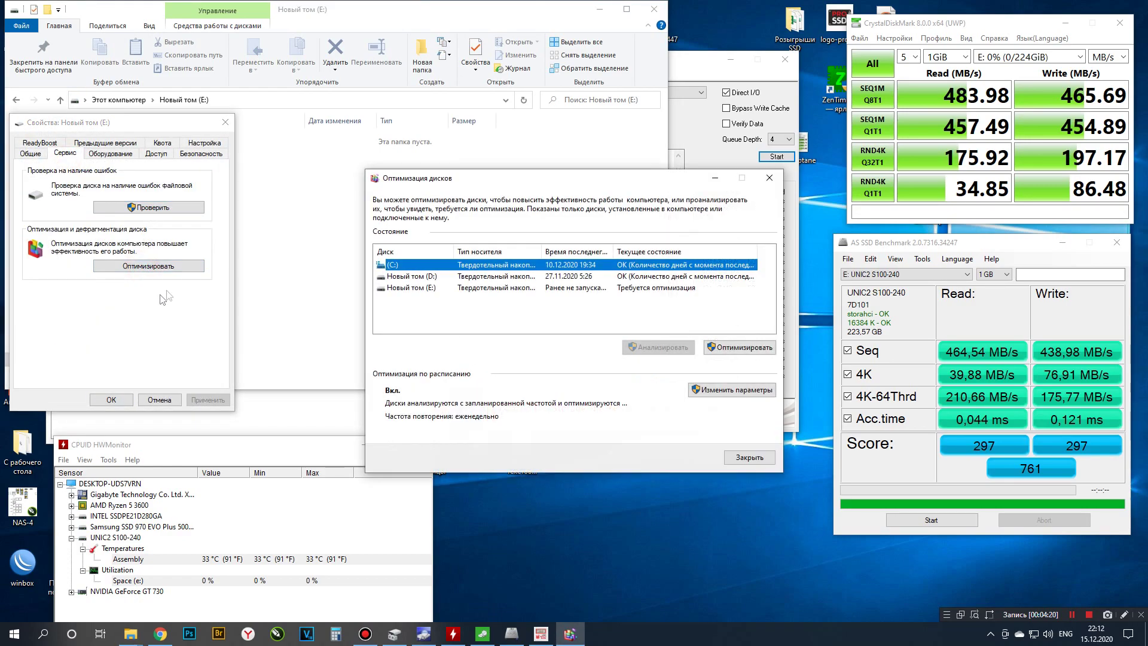
left_click(419, 287)
left_click(742, 350)
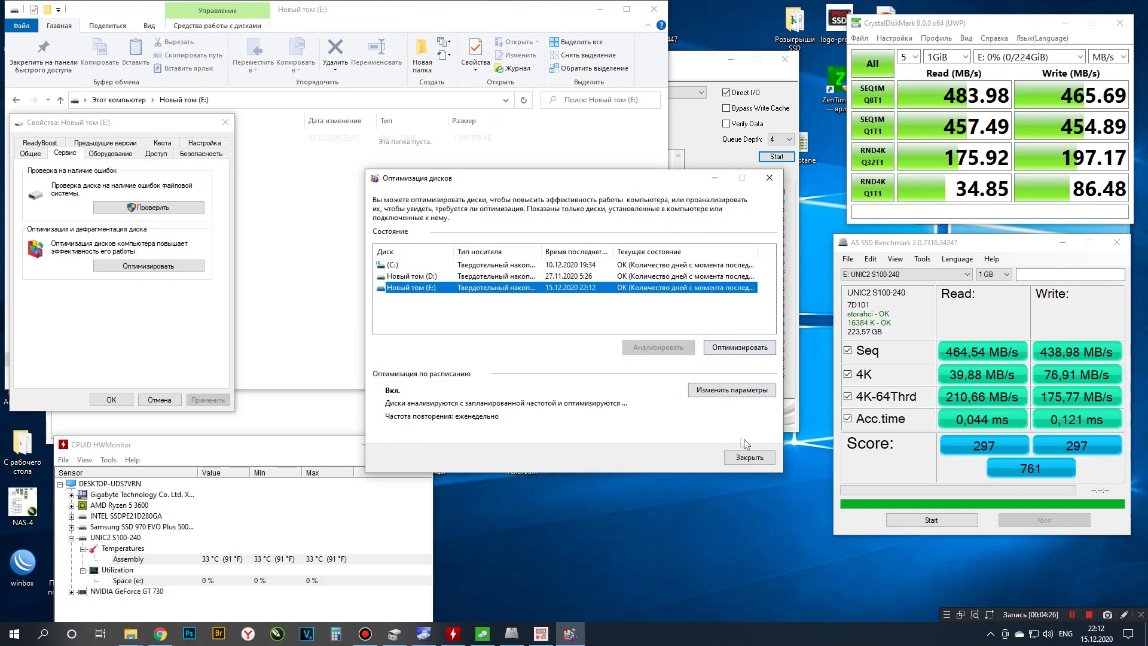
left_click(750, 457)
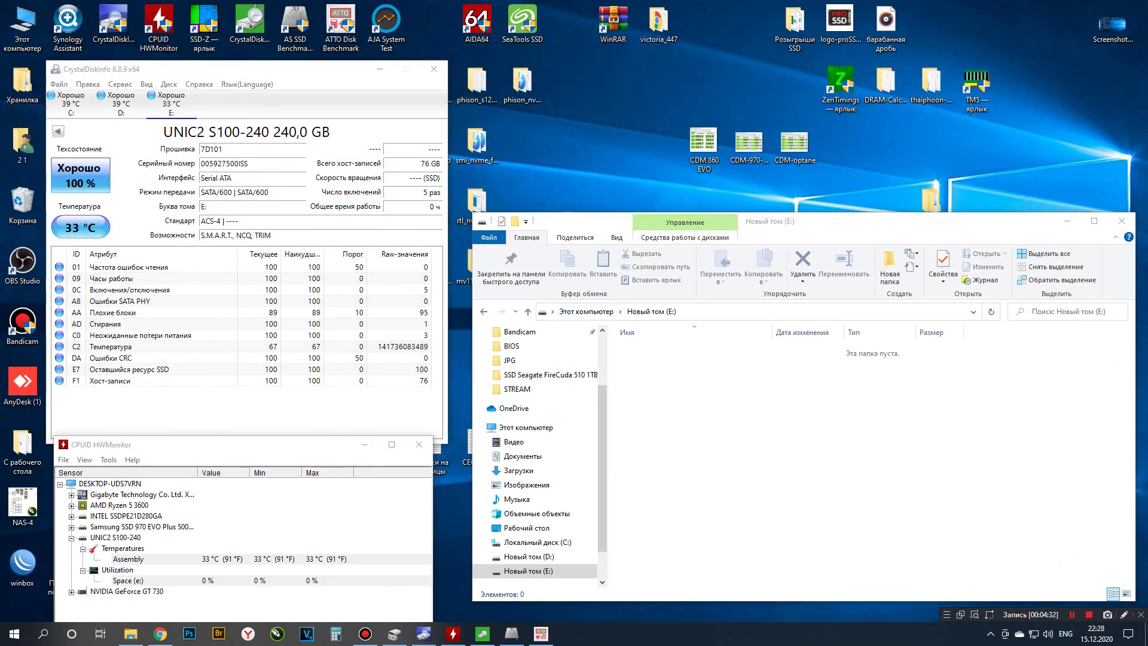
Step: Copy the RENDER-100 folder from drive D: to drive E:
double_click(23, 27)
double_click(368, 273)
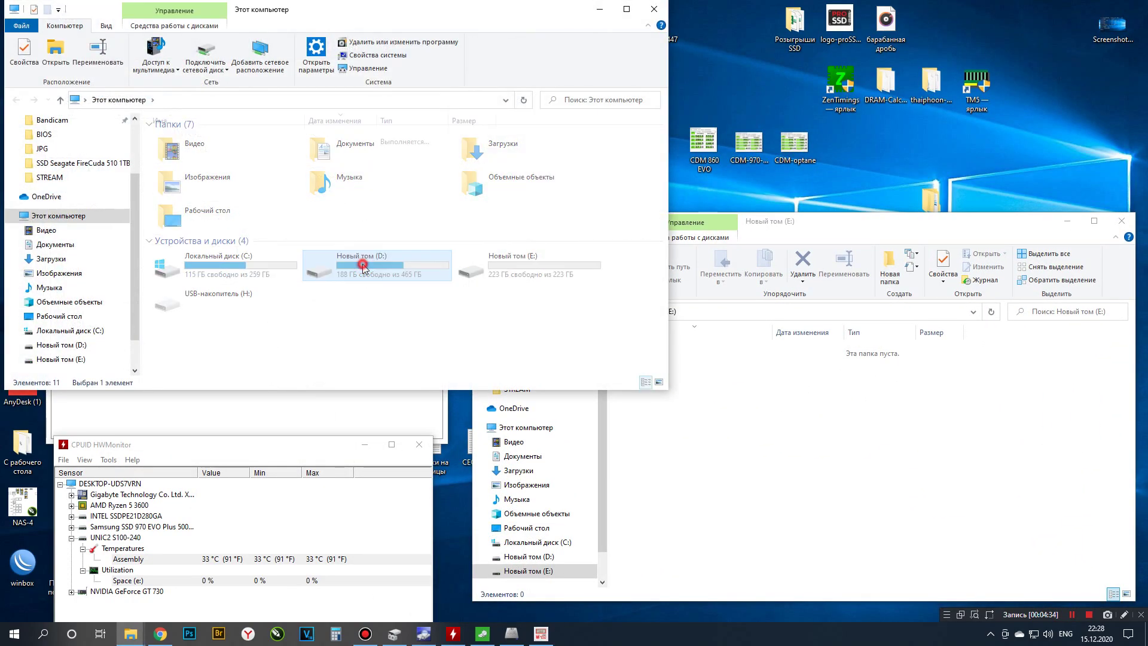
left_click(208, 320)
scroll(208, 322, "down", 2)
left_click(206, 323)
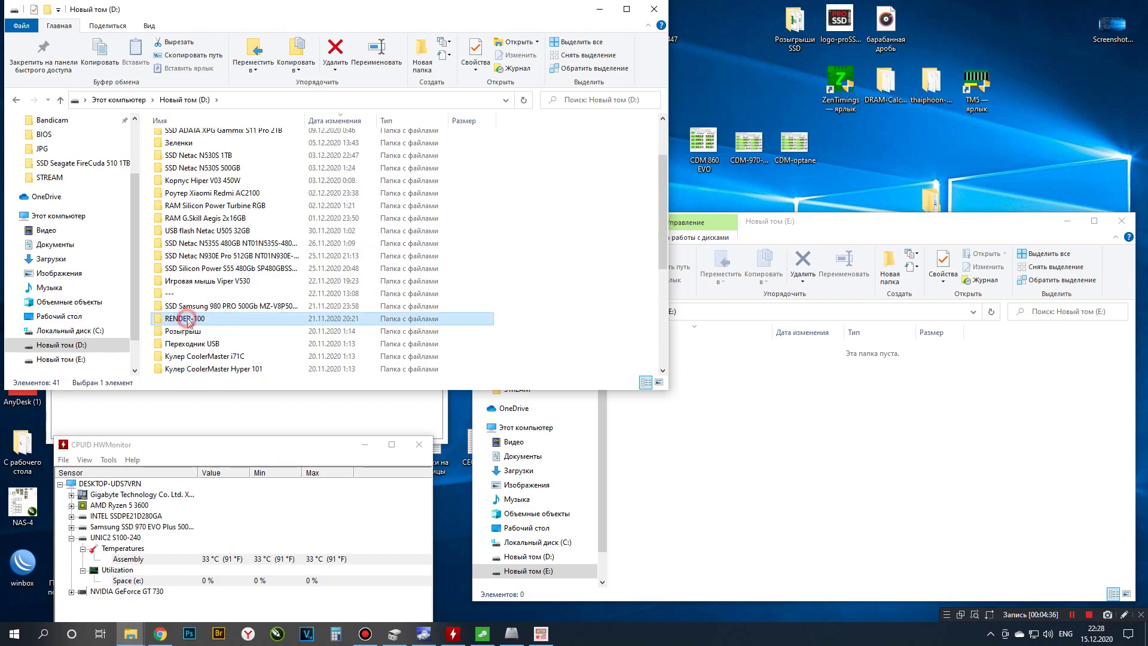
left_click(654, 9)
key("ctrl+v")
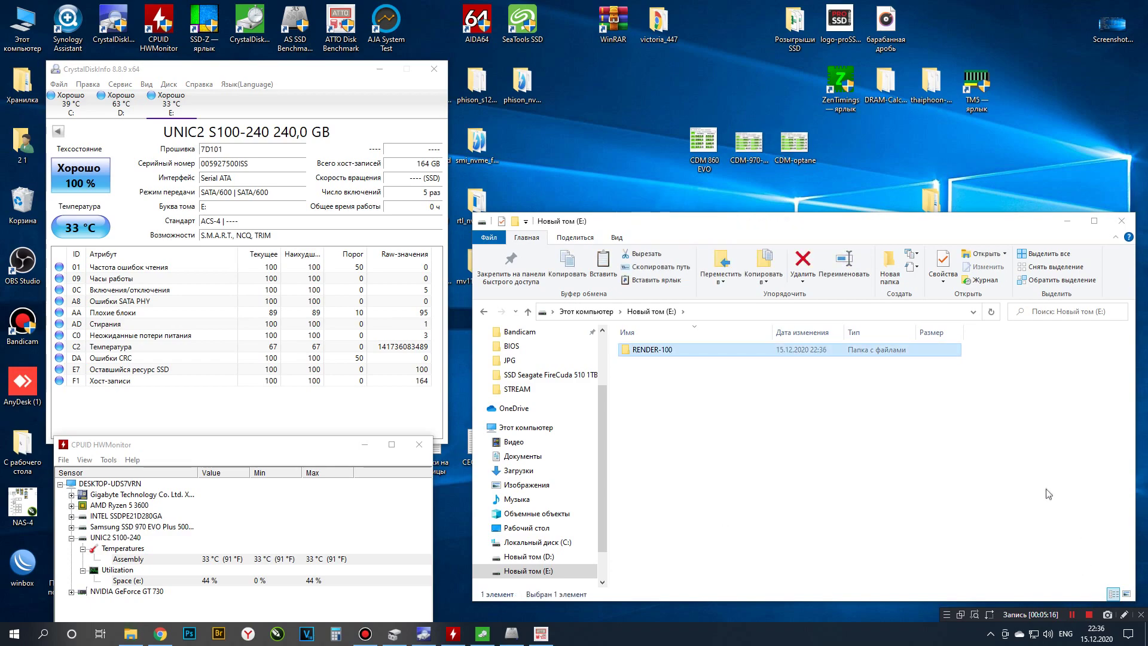
Step: Rename the copied folder on drive E: to 1, and paste RENDER-100 there a second time
left_click(641, 351)
type("1")
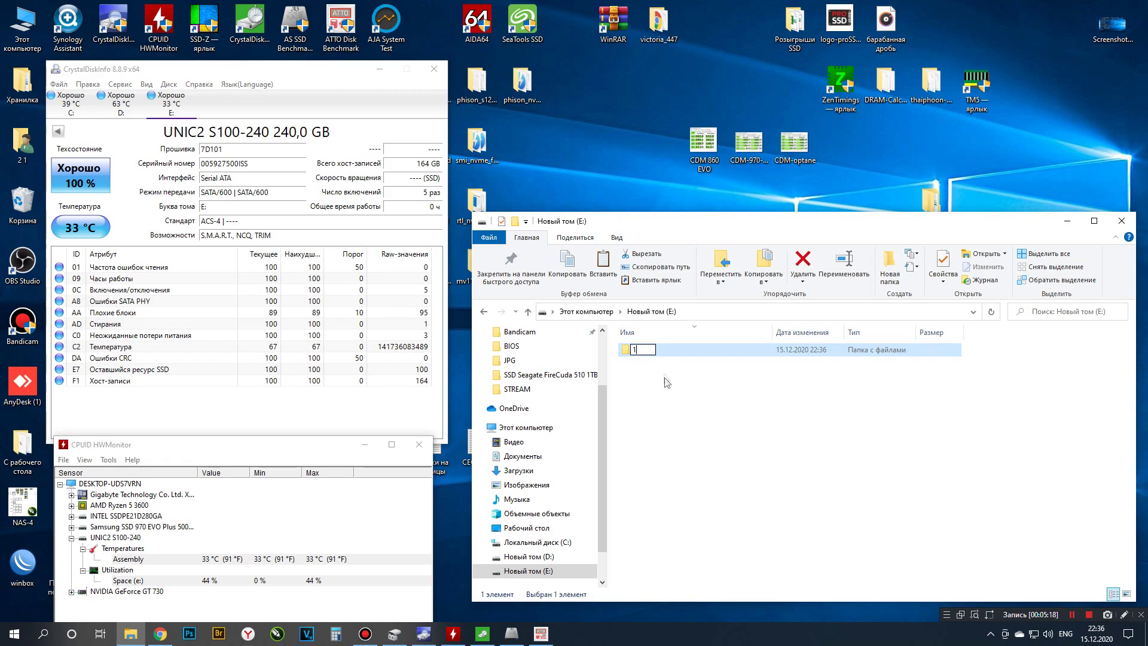
left_click(667, 381)
key("ctrl+v")
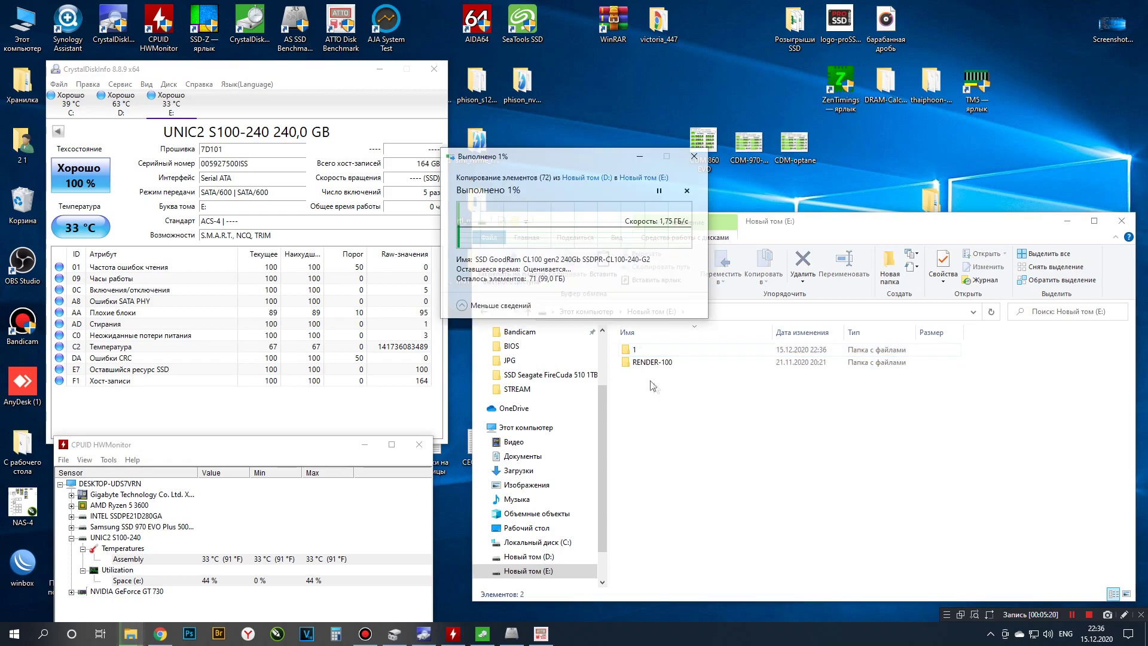
left_click_drag(610, 163, 796, 393)
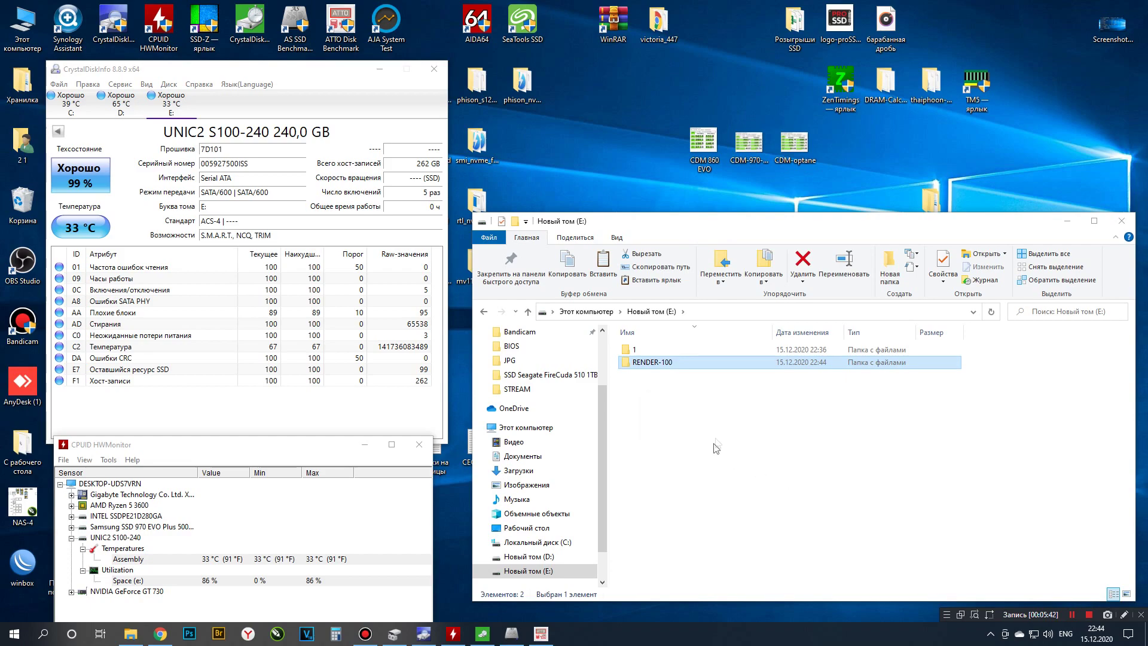
Step: Check the used space in drive E:'s properties and optimize the filled volume again
right_click(693, 398)
left_click(726, 560)
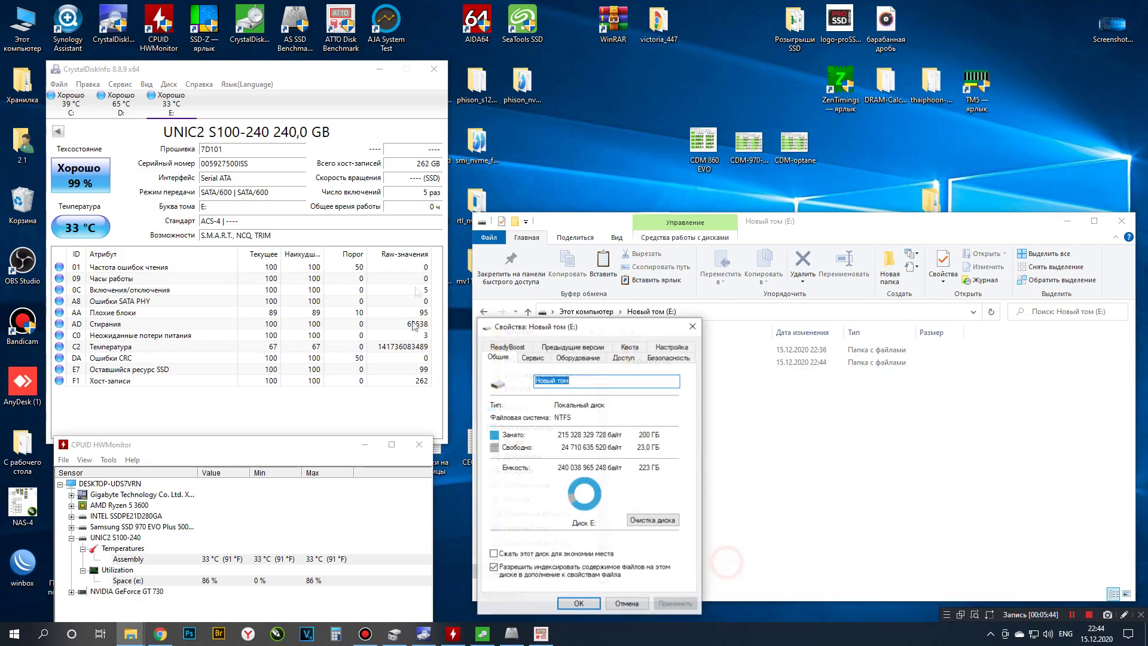
left_click(533, 357)
left_click(585, 470)
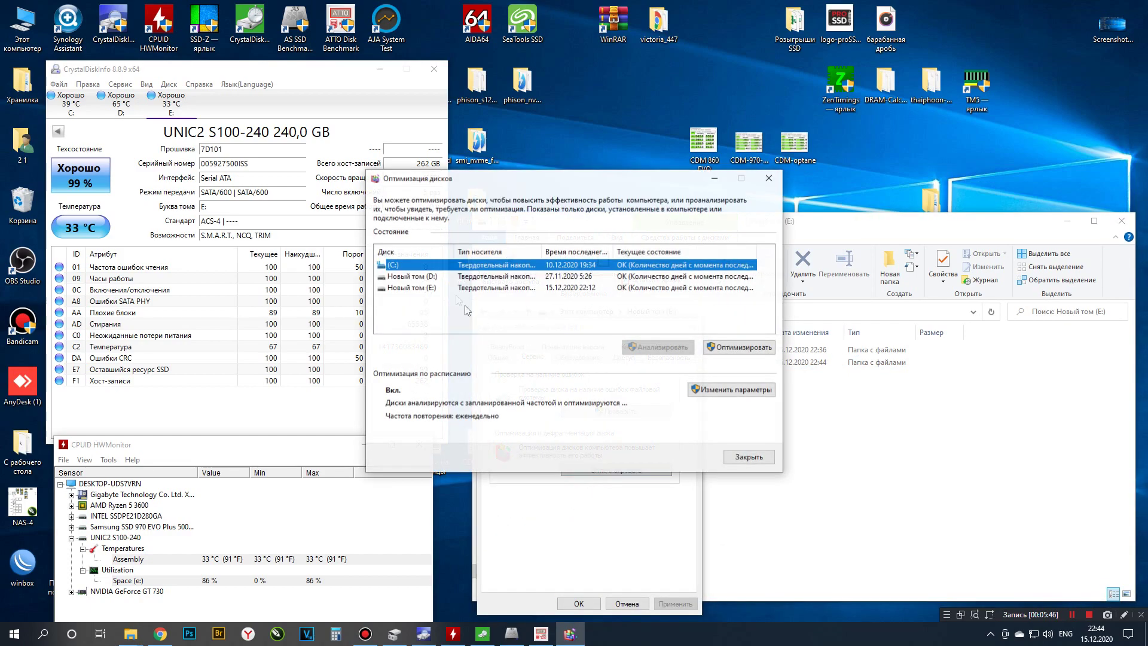
left_click(423, 288)
left_click(739, 347)
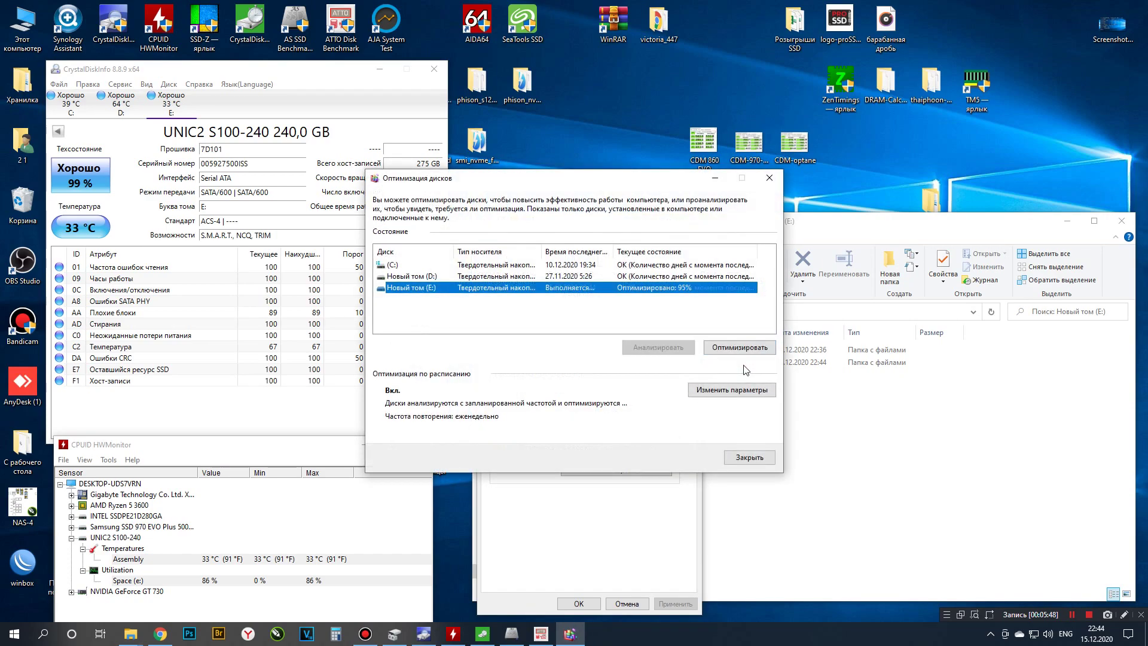
Step: Close drive E:'s optimization and properties windows, and run all CrystalDiskMark tests on E: with a 1 GiB test size
left_click(749, 457)
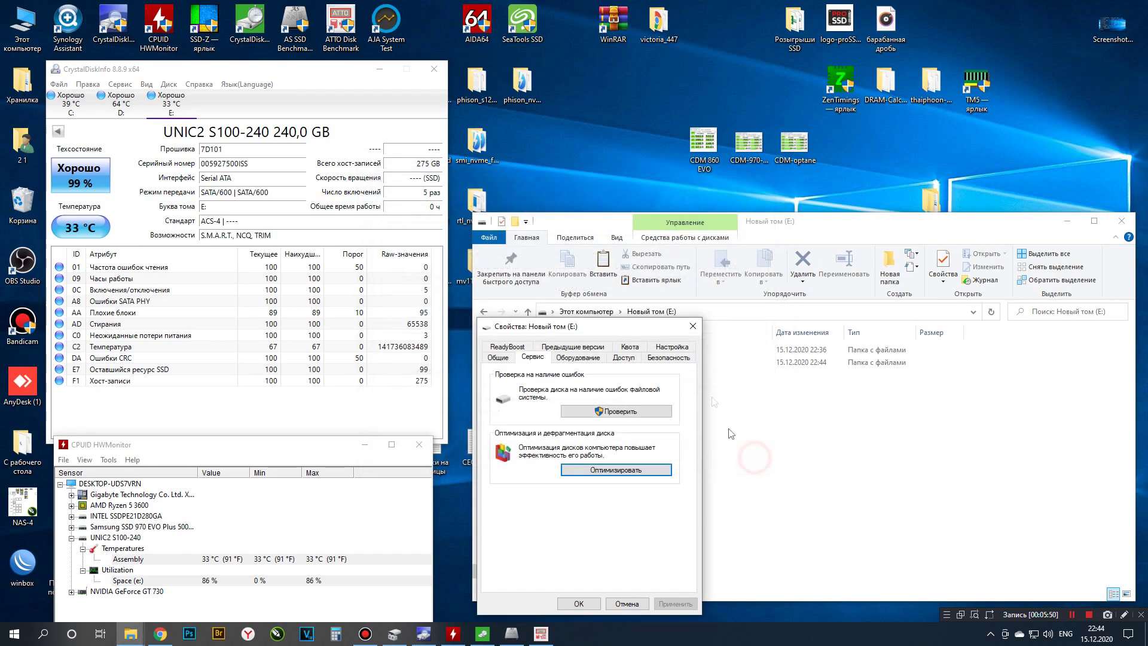
left_click(694, 327)
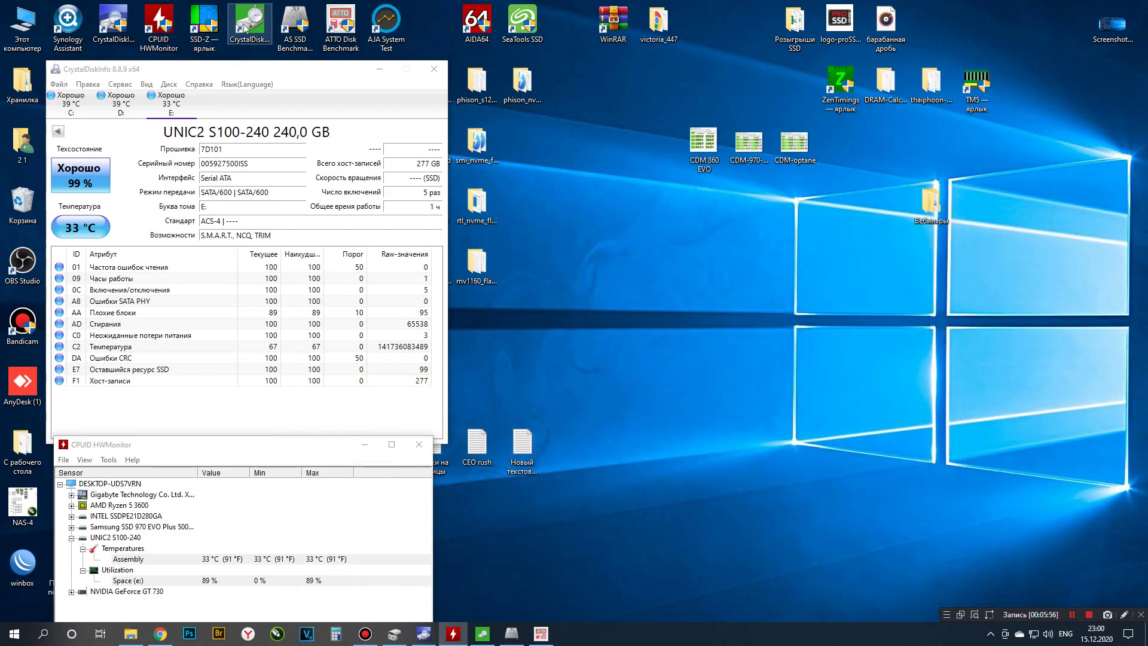
double_click(249, 24)
left_click_drag(565, 214, 621, 53)
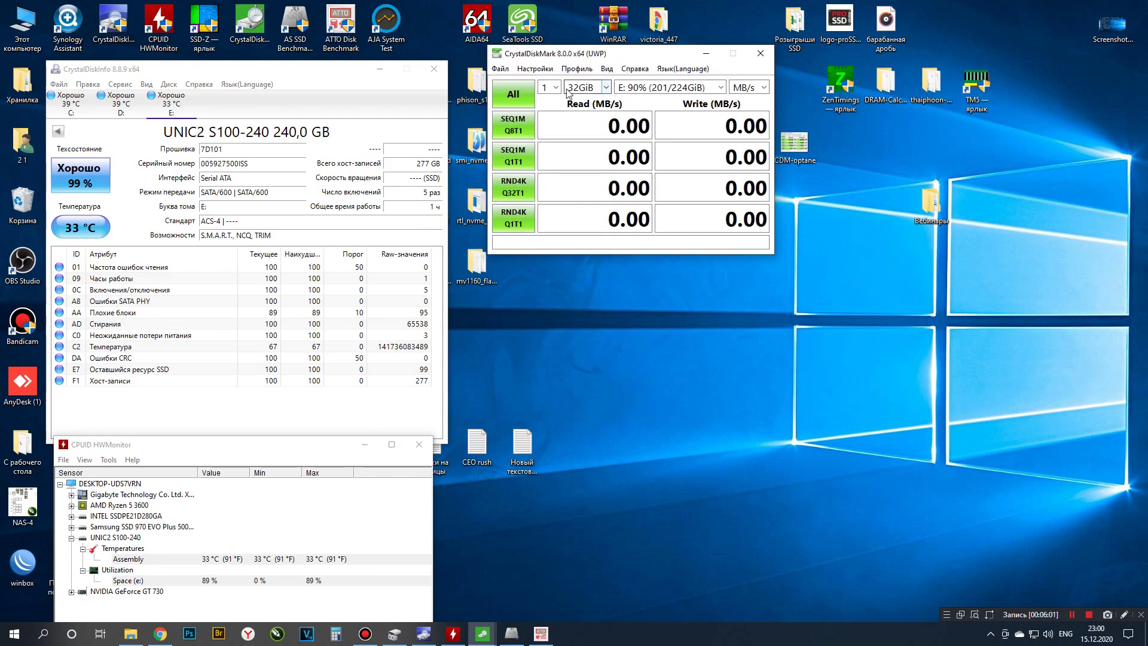
left_click(610, 88)
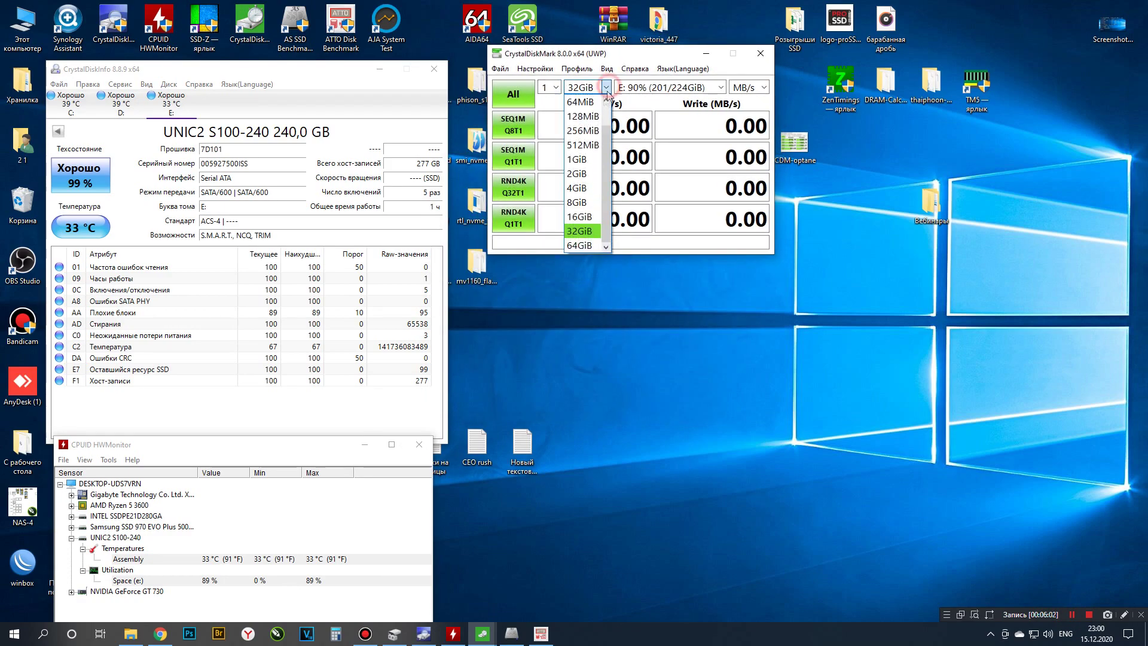
left_click(590, 159)
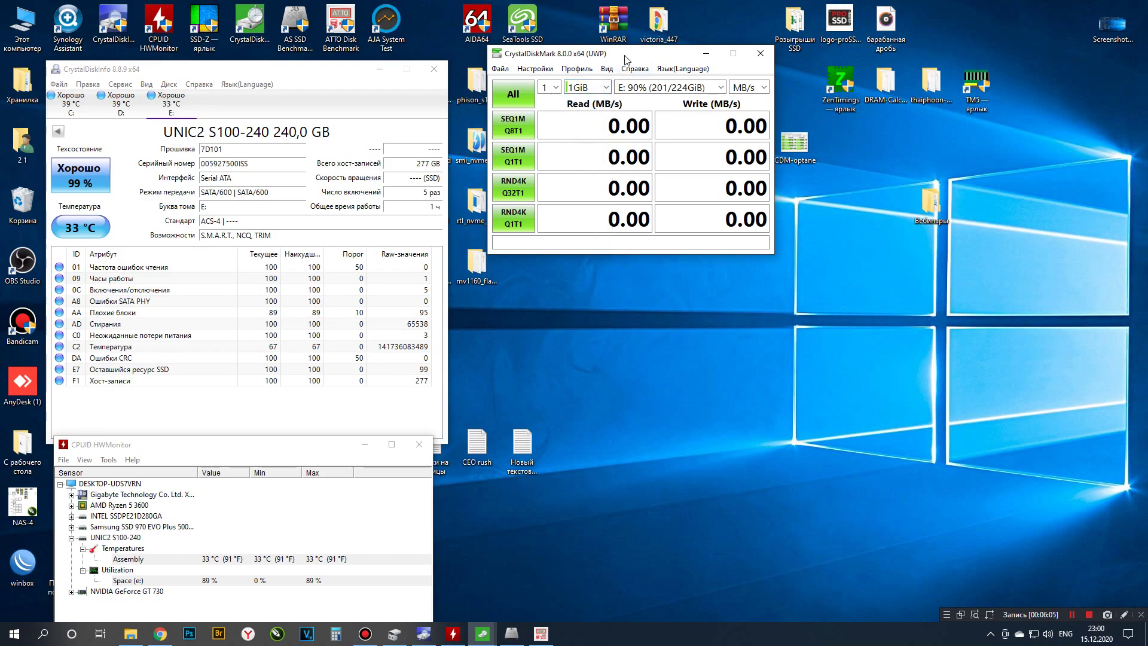
mouse_move(626, 59)
left_mouse_down()
mouse_move(627, 70)
mouse_move(625, 56)
left_mouse_up()
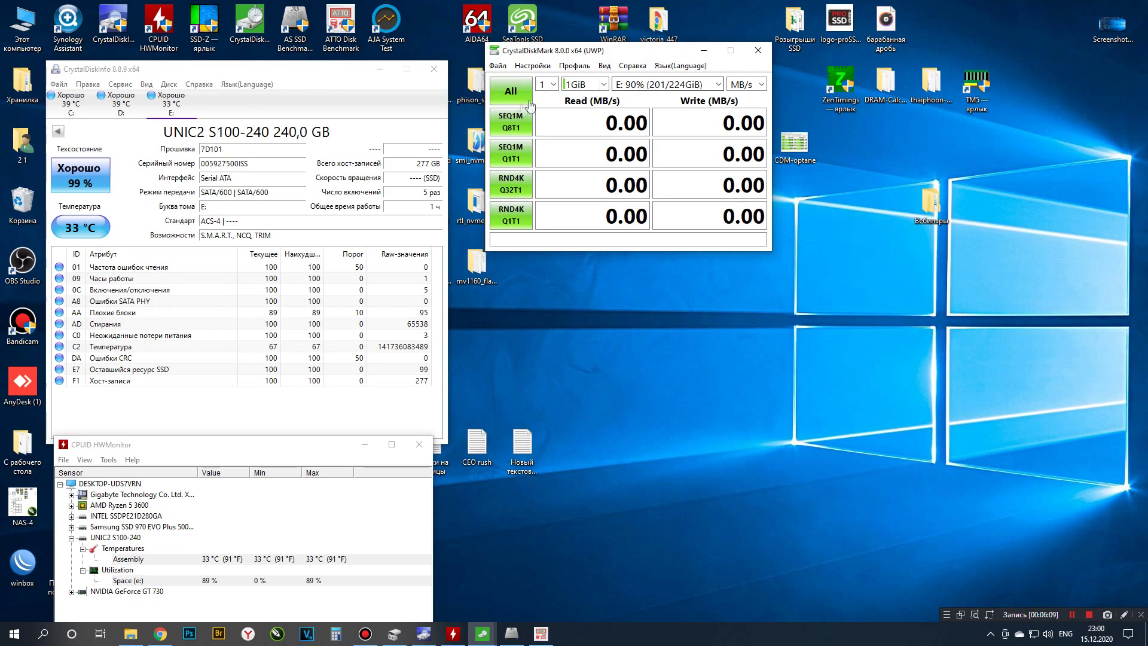
left_click(511, 93)
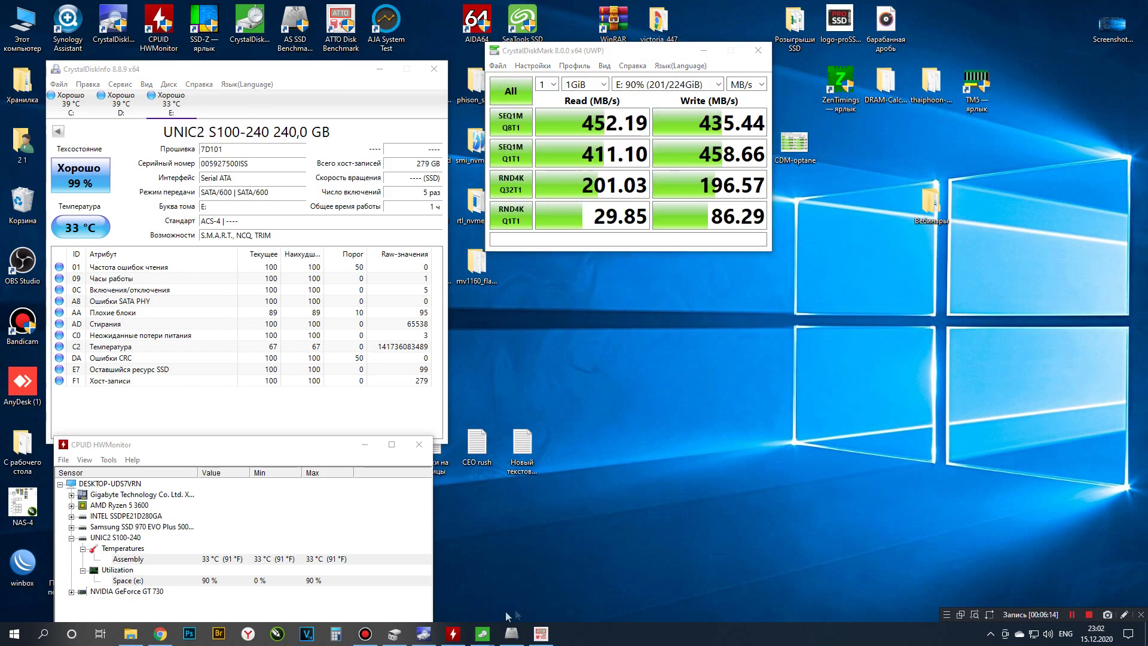
Step: Restore the earlier CrystalDiskMark results of the empty drive and place them beside the filled-drive results for comparison
mouse_move(483, 633)
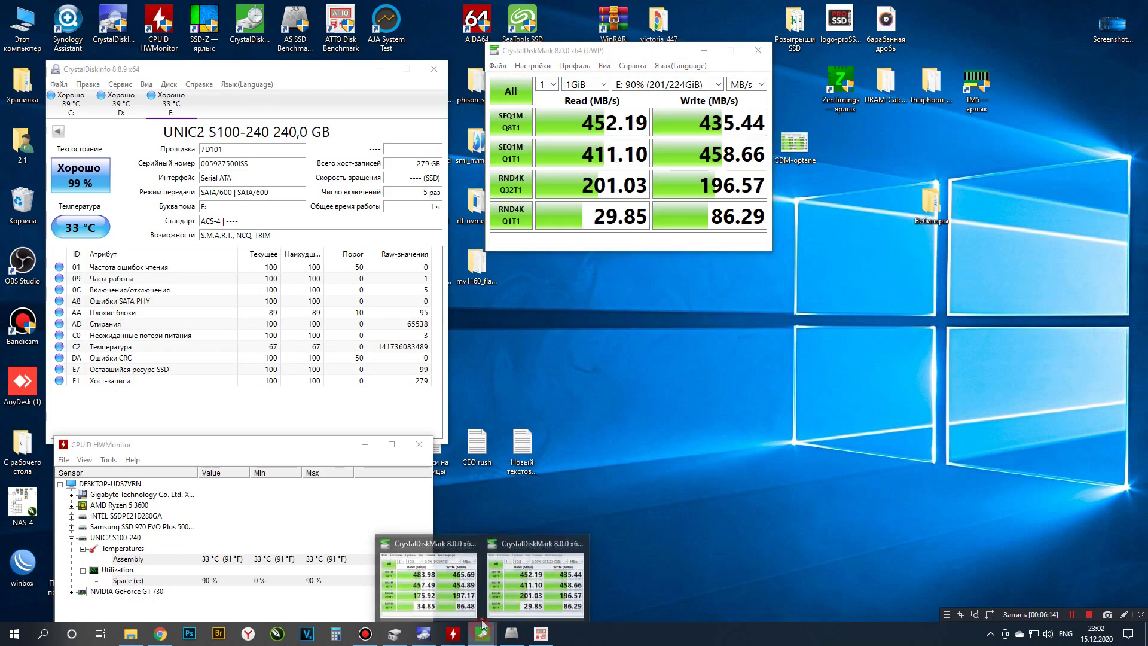
left_click(461, 602)
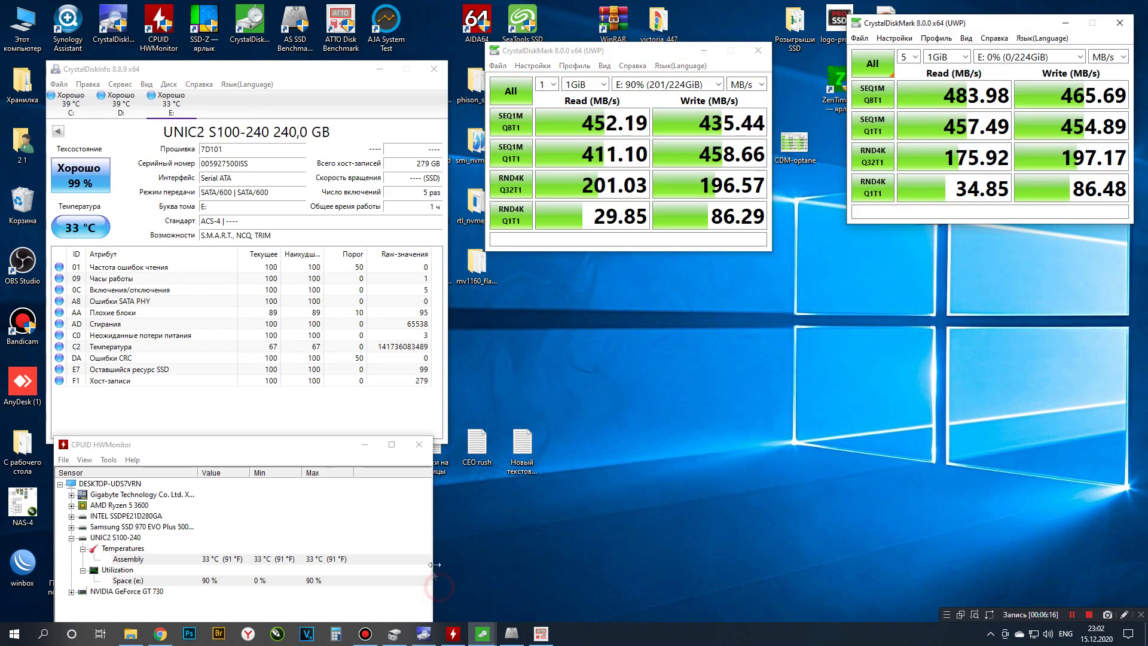
left_click_drag(1020, 29, 988, 60)
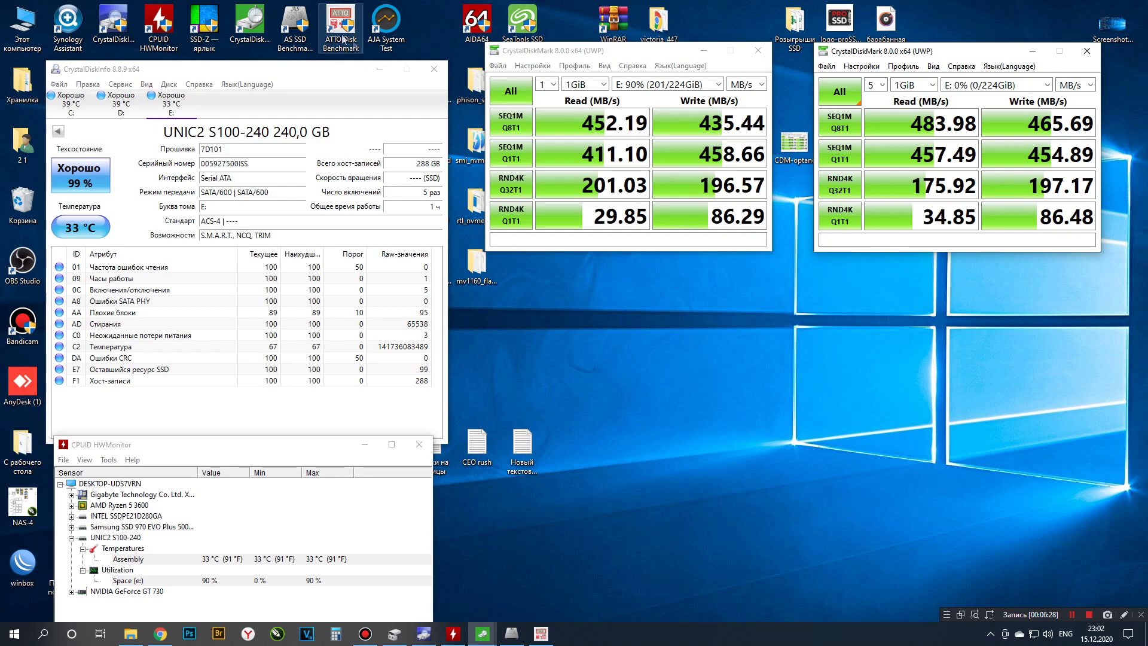
Step: Open another CrystalDiskMark window below the 1 GiB results and run all tests on E: with an 8 GiB test size
double_click(250, 24)
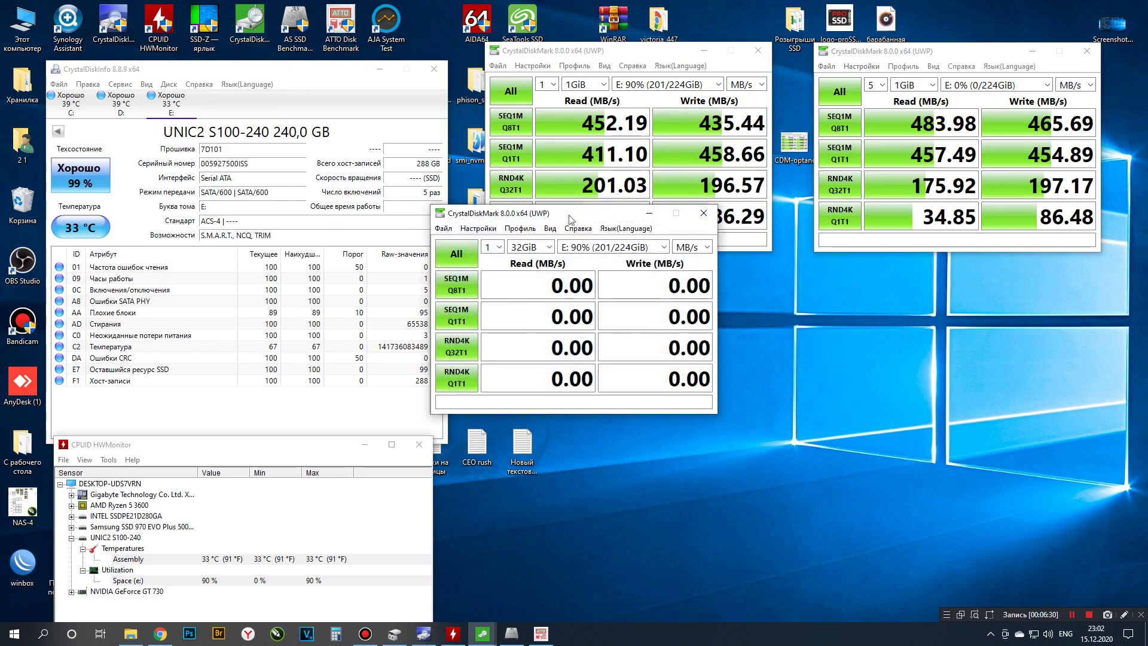
left_click_drag(571, 220, 625, 250)
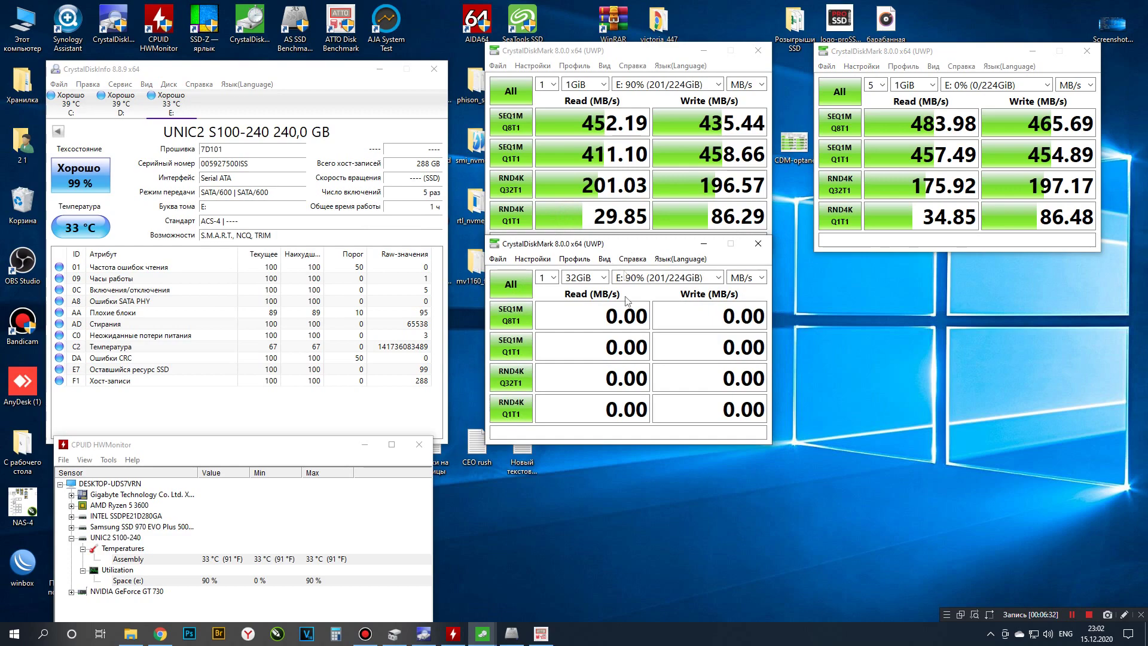
left_click(603, 277)
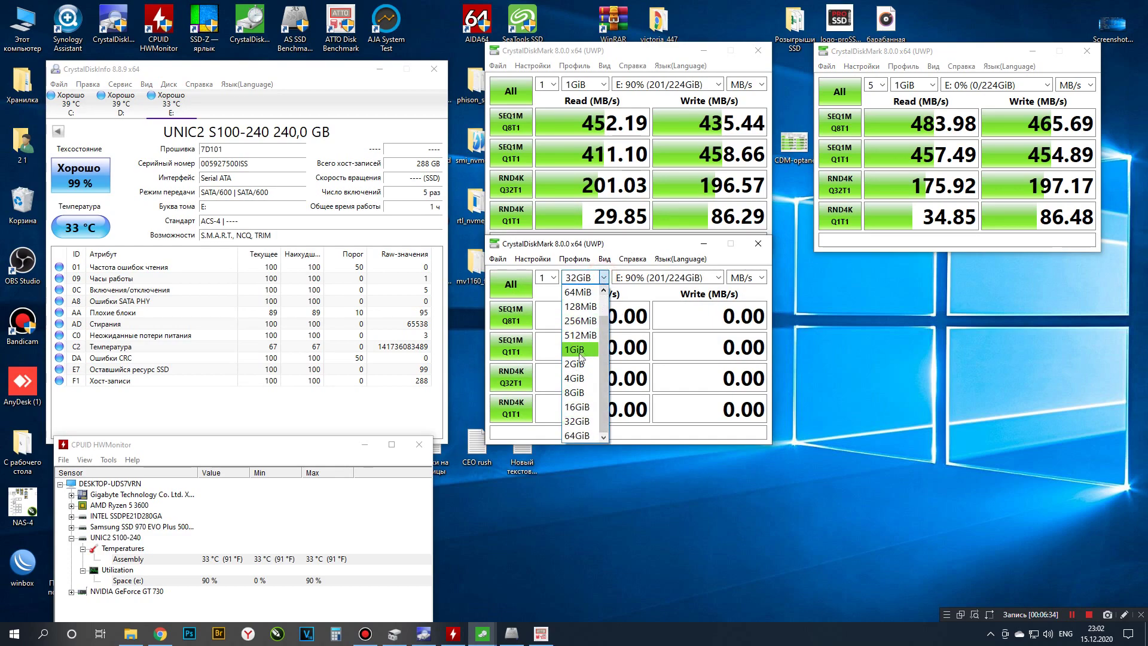
left_click(575, 392)
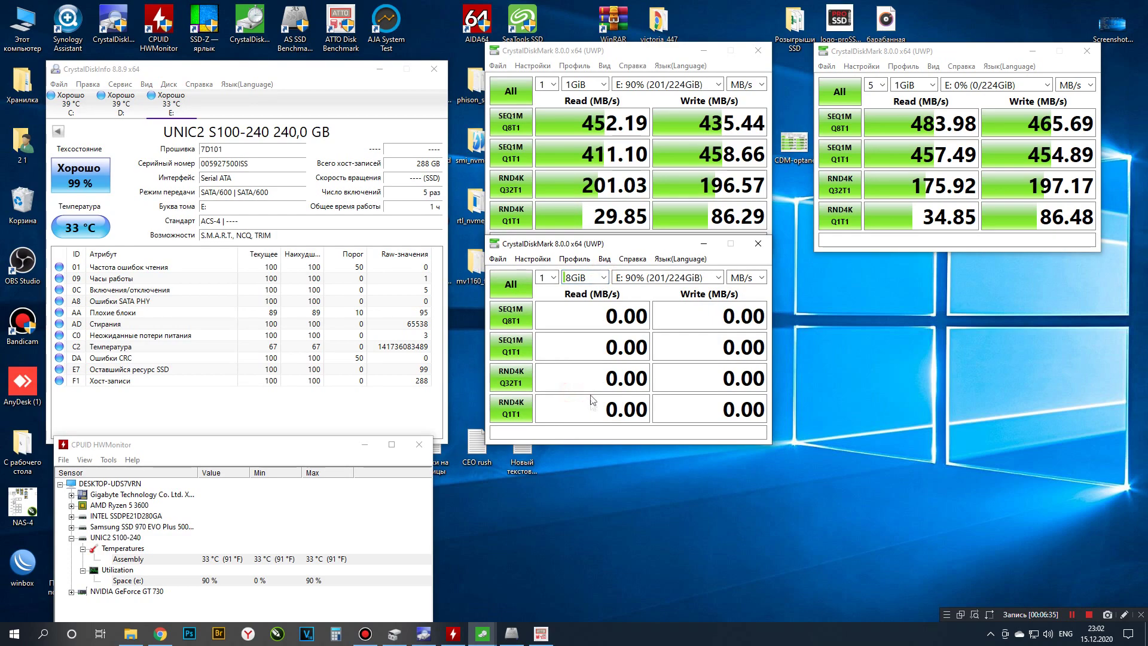
left_click(511, 285)
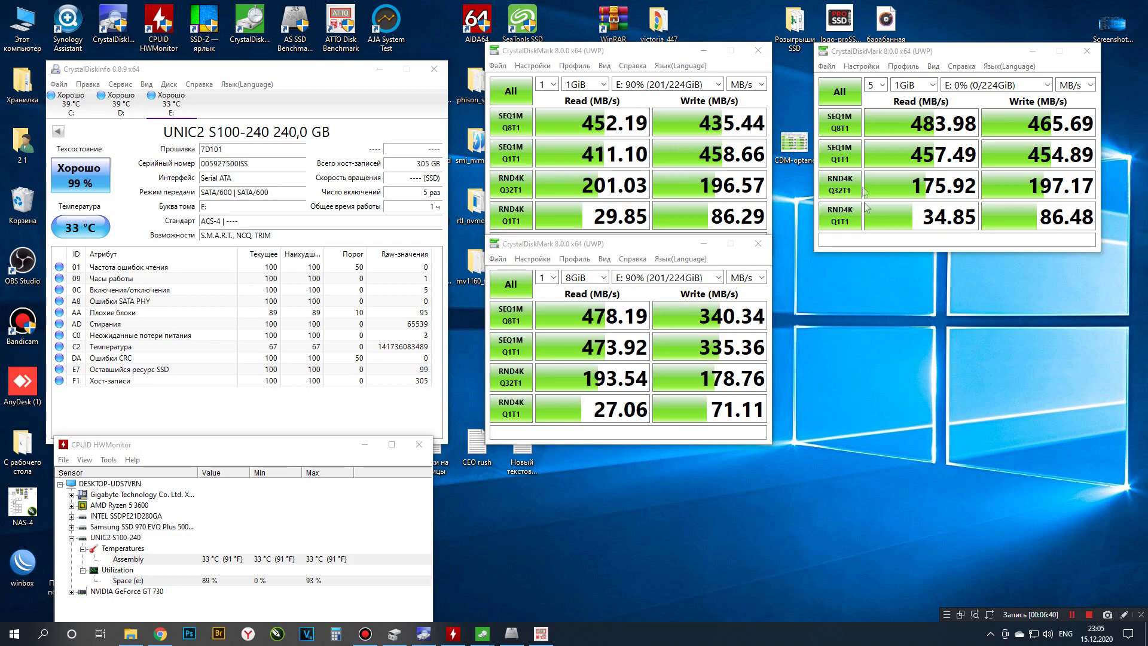
left_click_drag(619, 249, 619, 269)
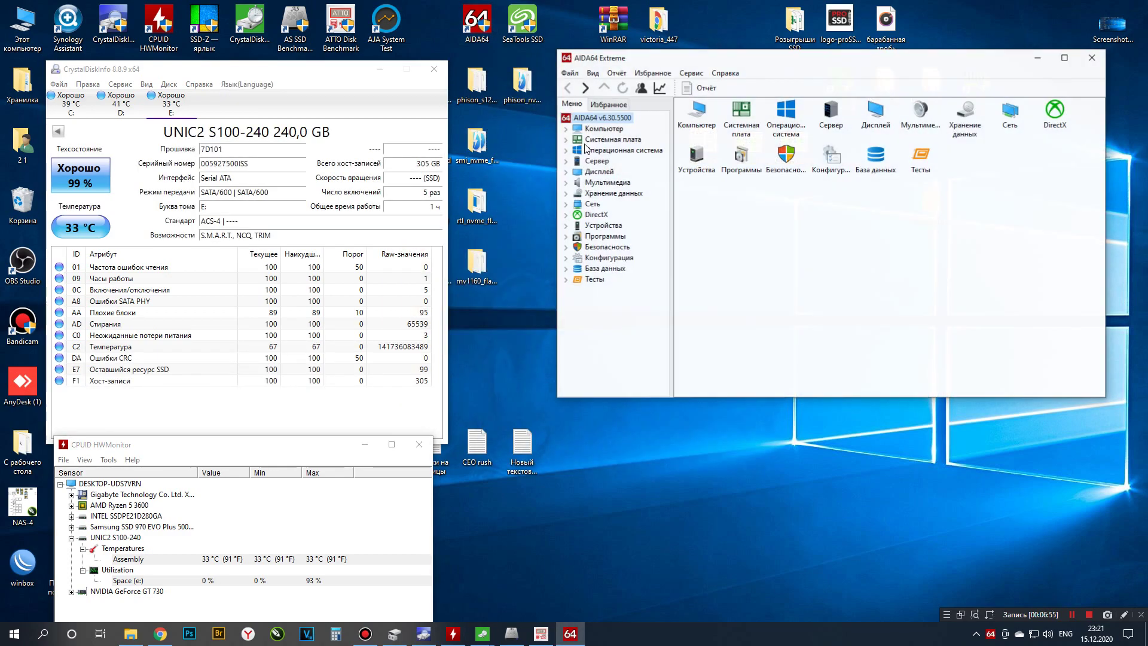
Step: Run the Linear Write test on Disk Drive #2 (UNIC2 S100-240) in AIDA64 Disk Benchmark, accepting the data-loss warning
left_click(691, 73)
left_click(712, 82)
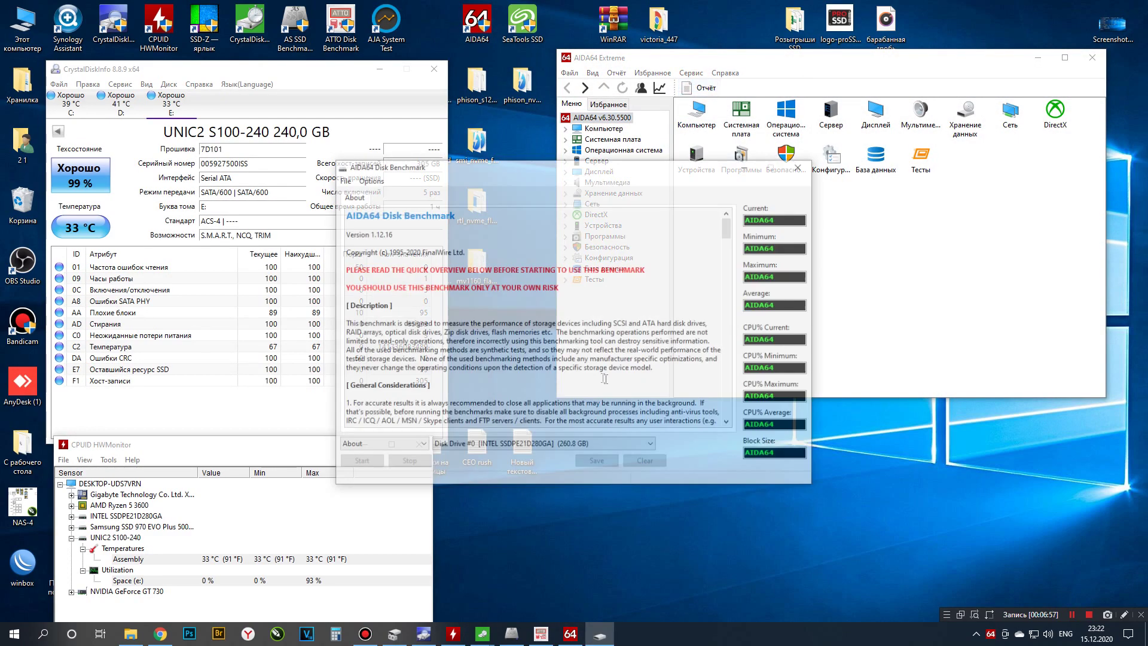
left_click(632, 541)
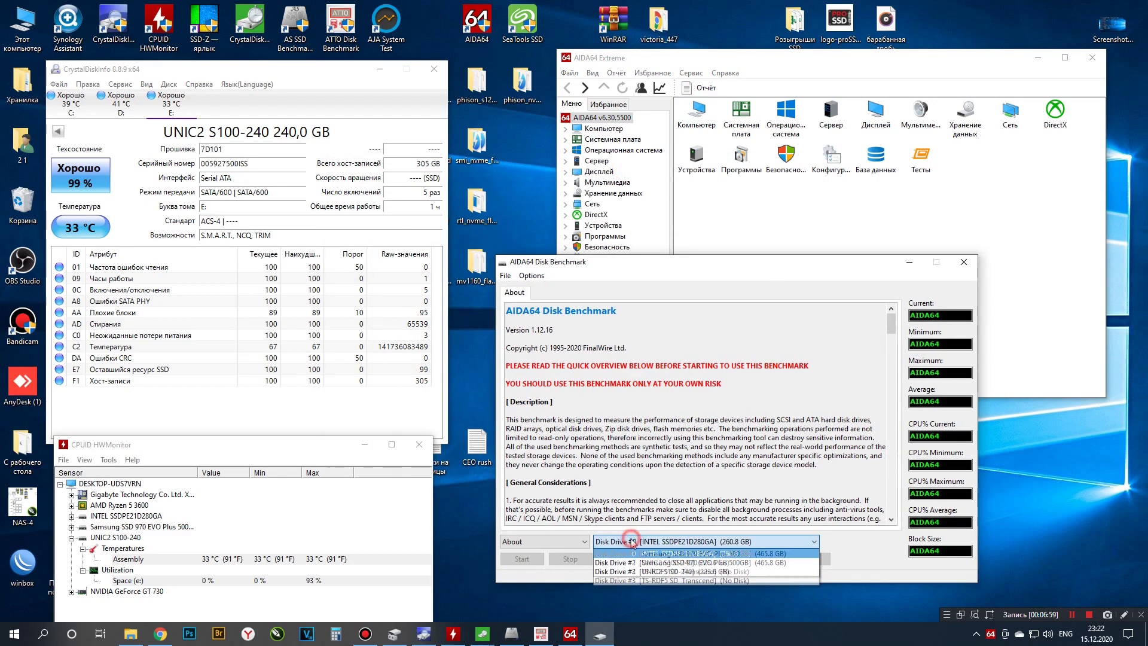
left_click(652, 571)
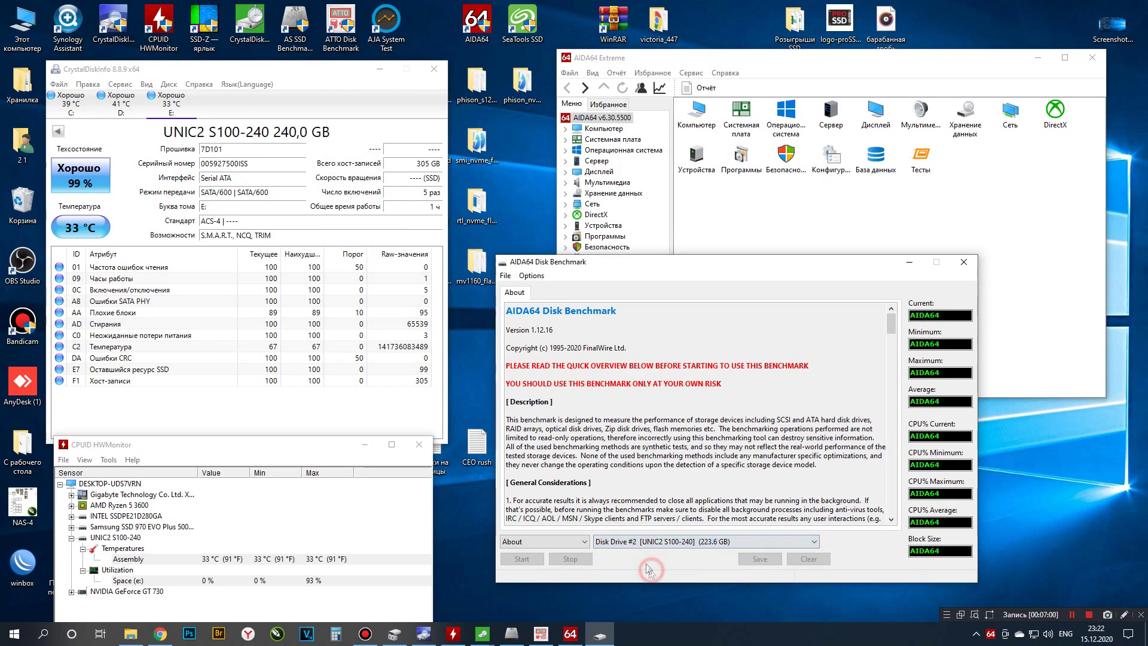
left_click(565, 541)
left_click(548, 484)
left_click(521, 559)
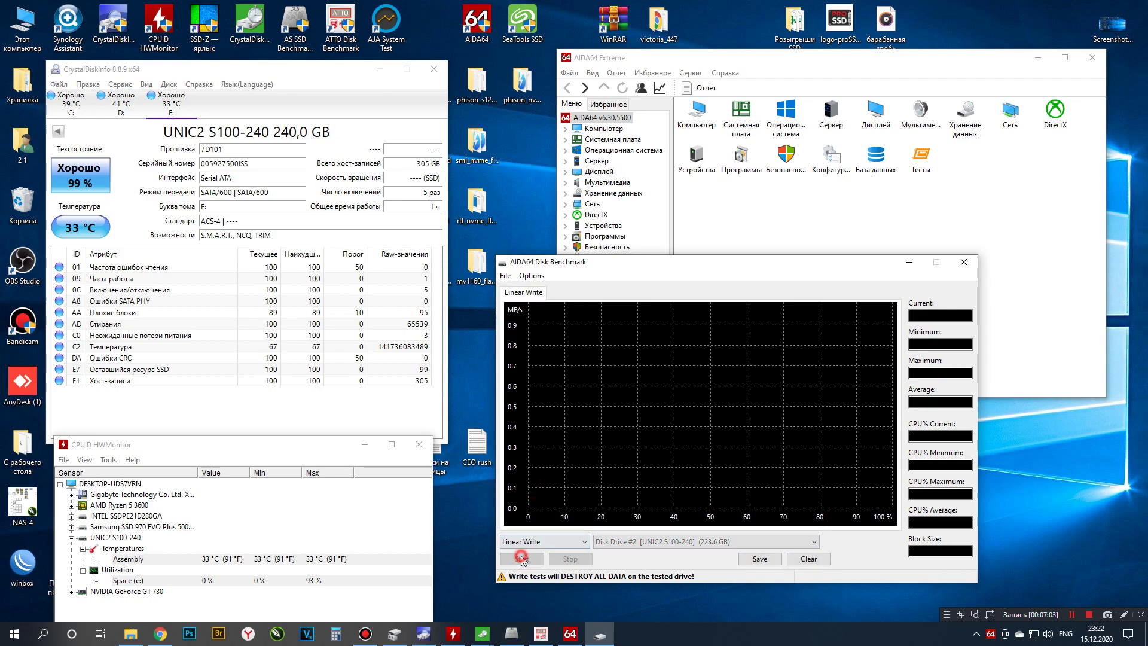
left_click(595, 358)
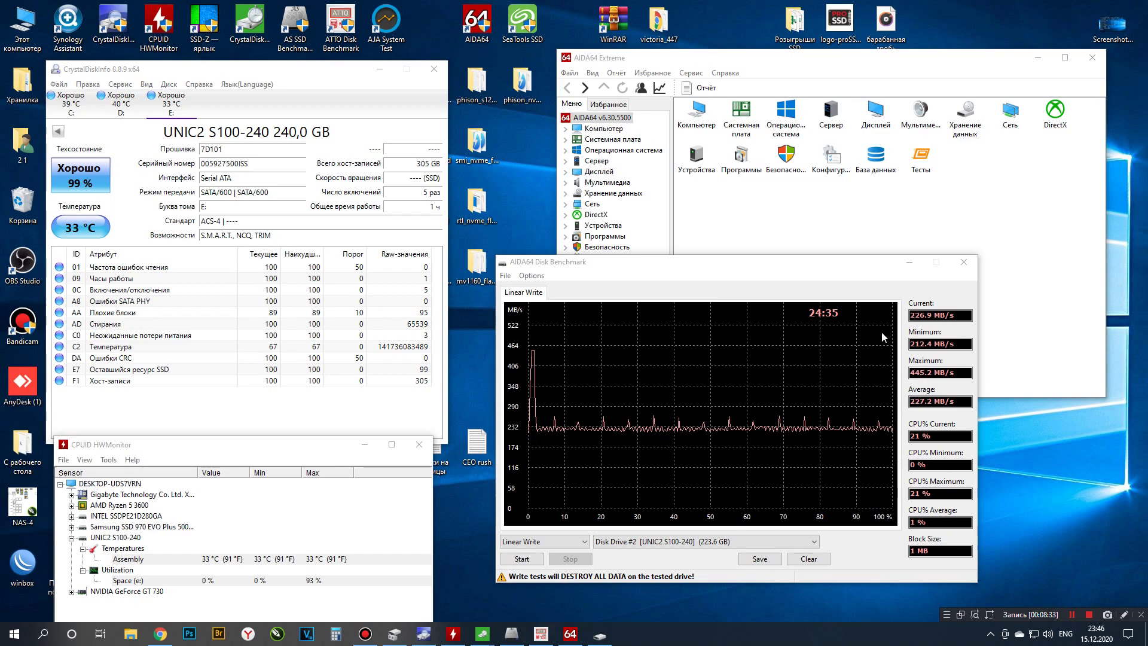
Step: Minimize both AIDA64 windows and move CrystalDiskInfo aside to uncover the flash ID utility folders on the desktop
left_click(1038, 58)
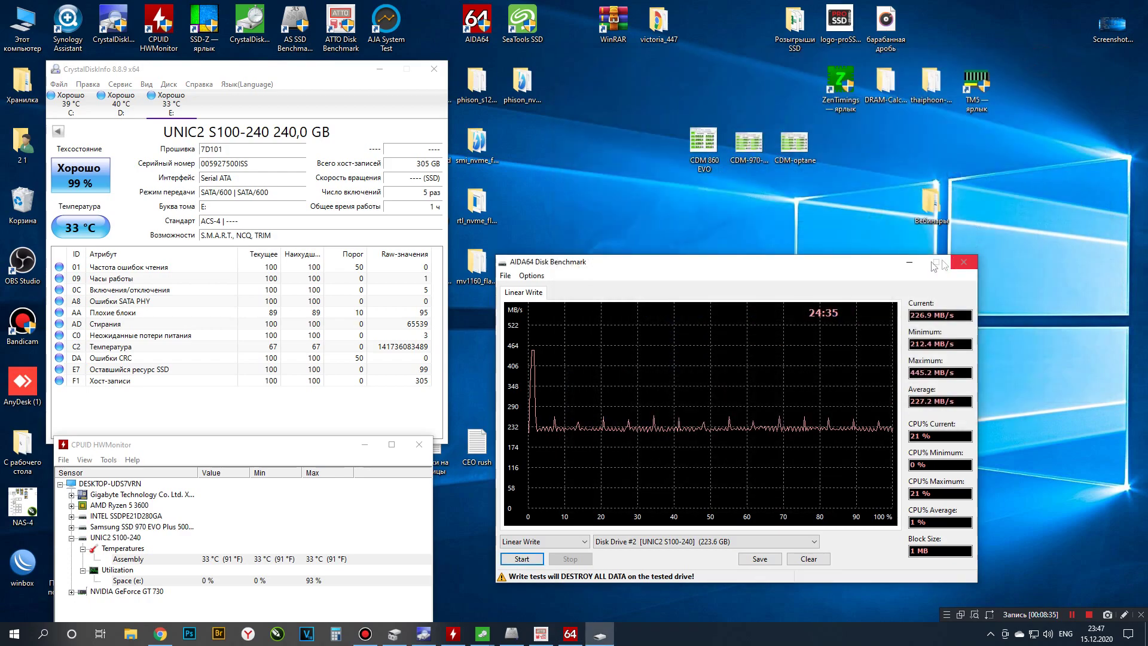
left_click(908, 264)
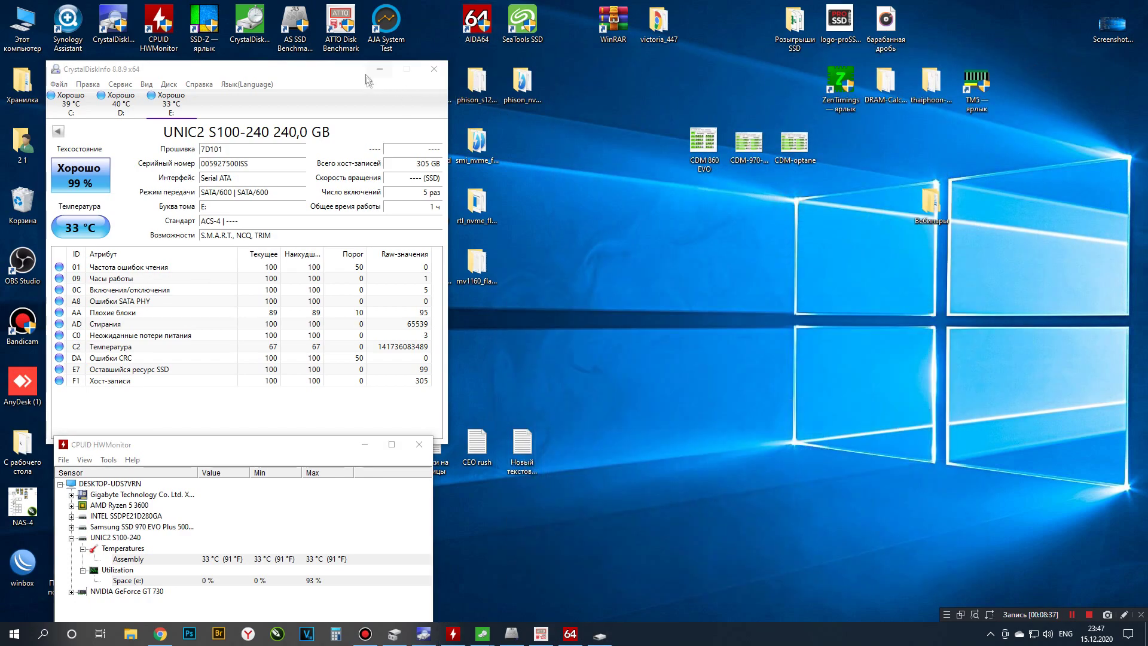
left_click(339, 70)
left_click_drag(339, 70, 298, 58)
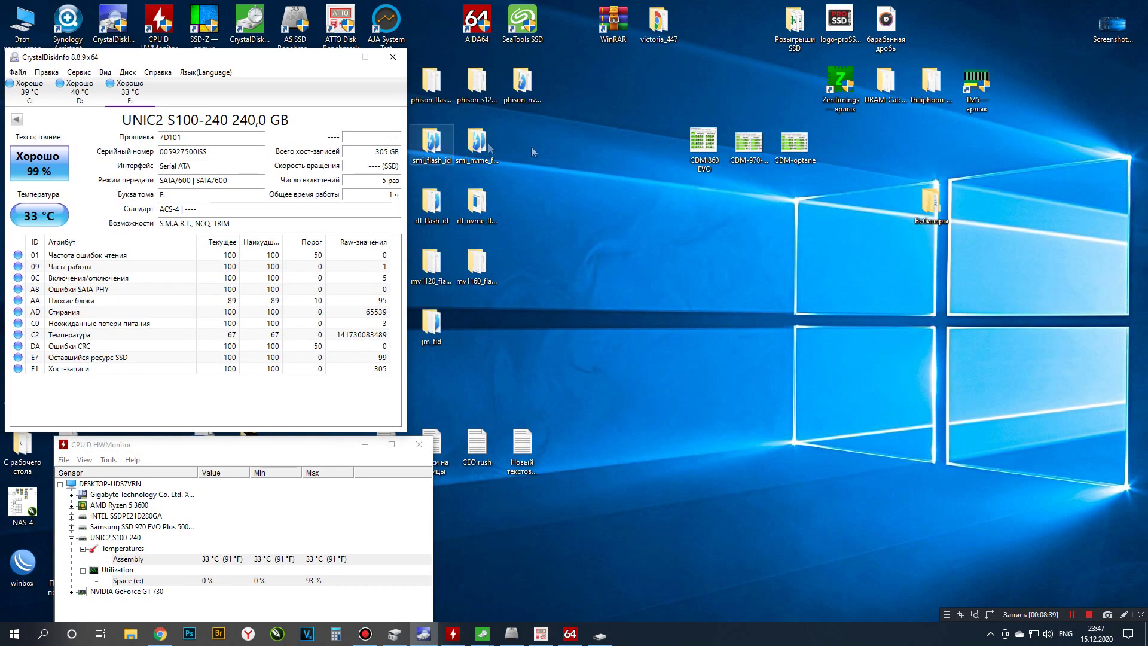
left_click(542, 140)
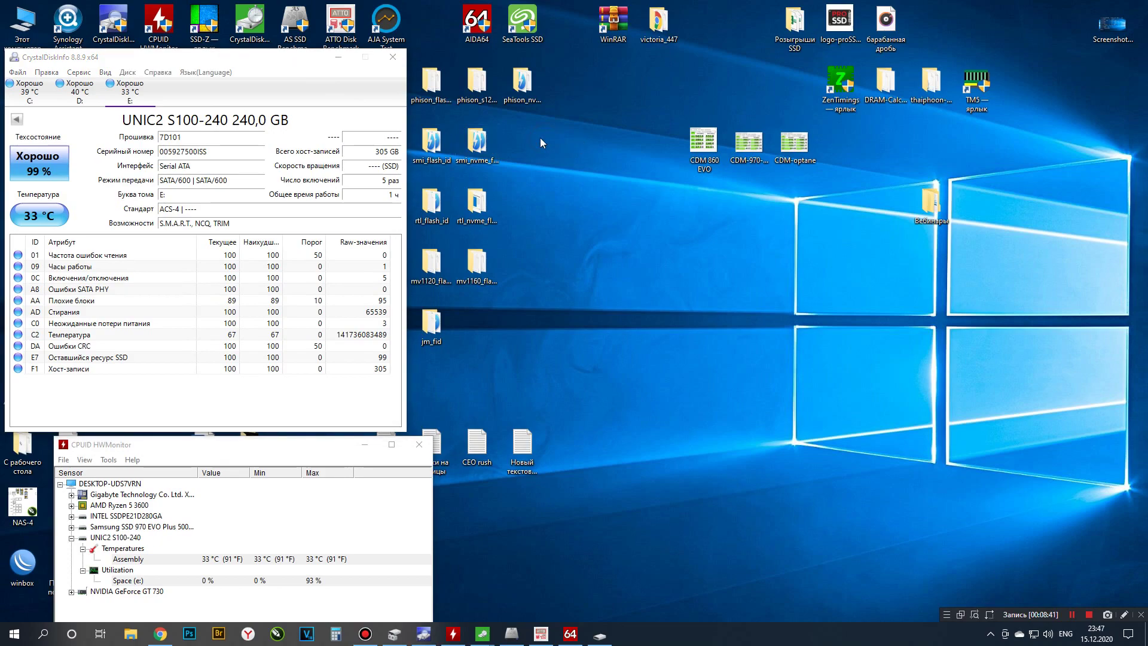
Step: Run the phison_flash_id application from its desktop folder and read the flash data of drive number 2
double_click(431, 81)
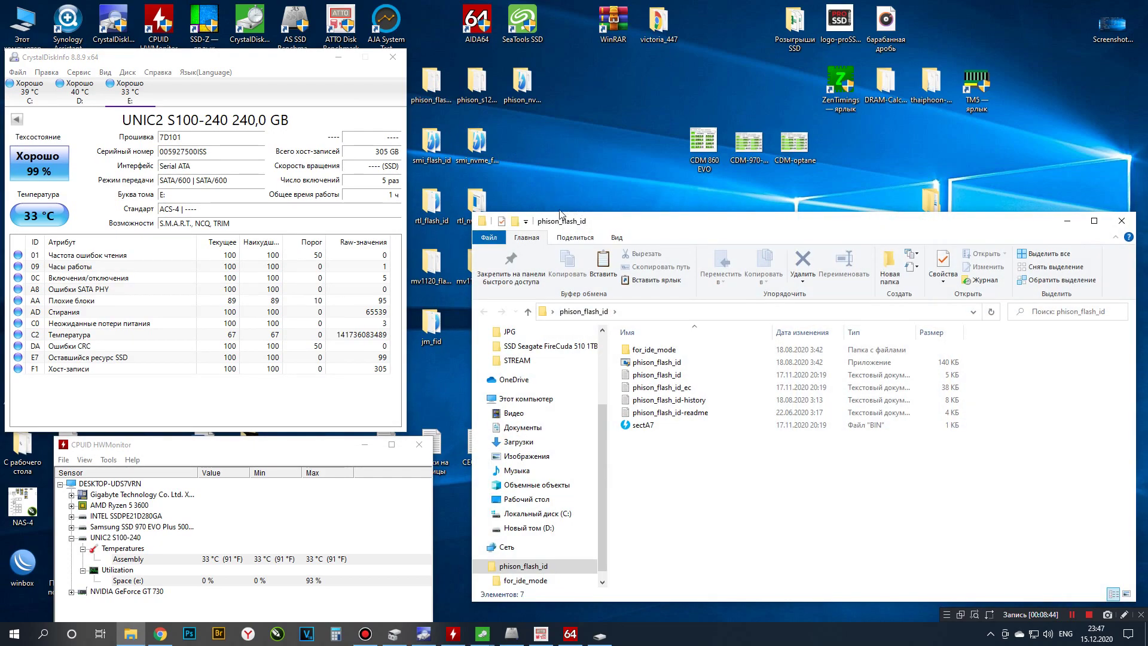
double_click(675, 363)
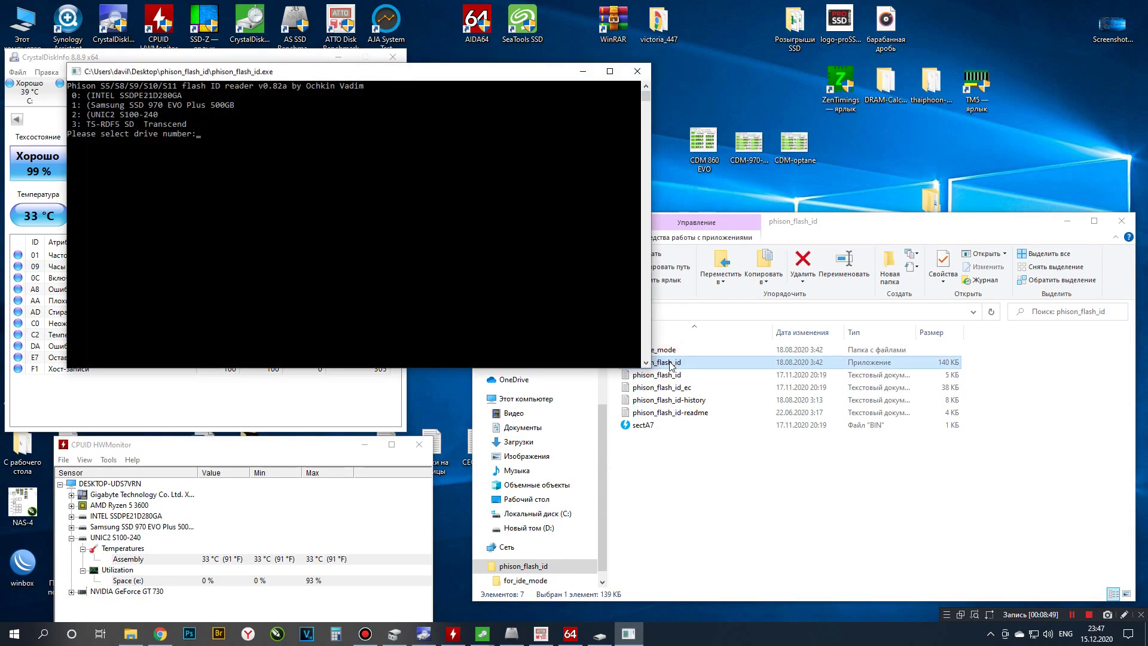
key("Return")
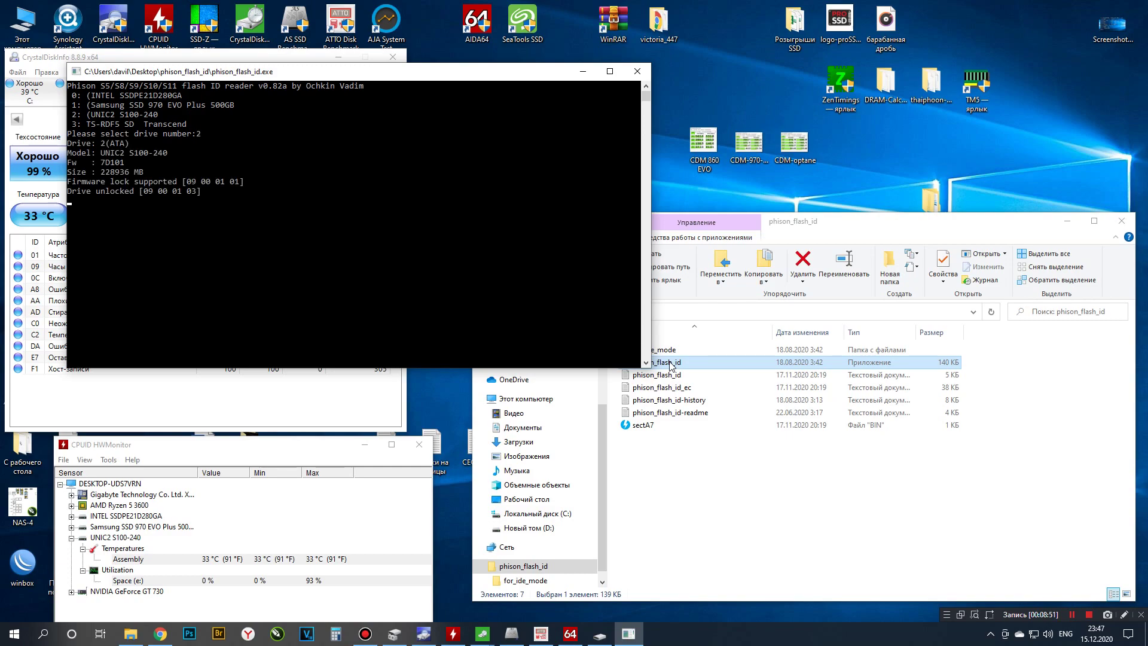
Step: Examine the controller, memory banks, cache and defect table in the flash ID report, moving and enlarging its console window
scroll(328, 291, "up", 3)
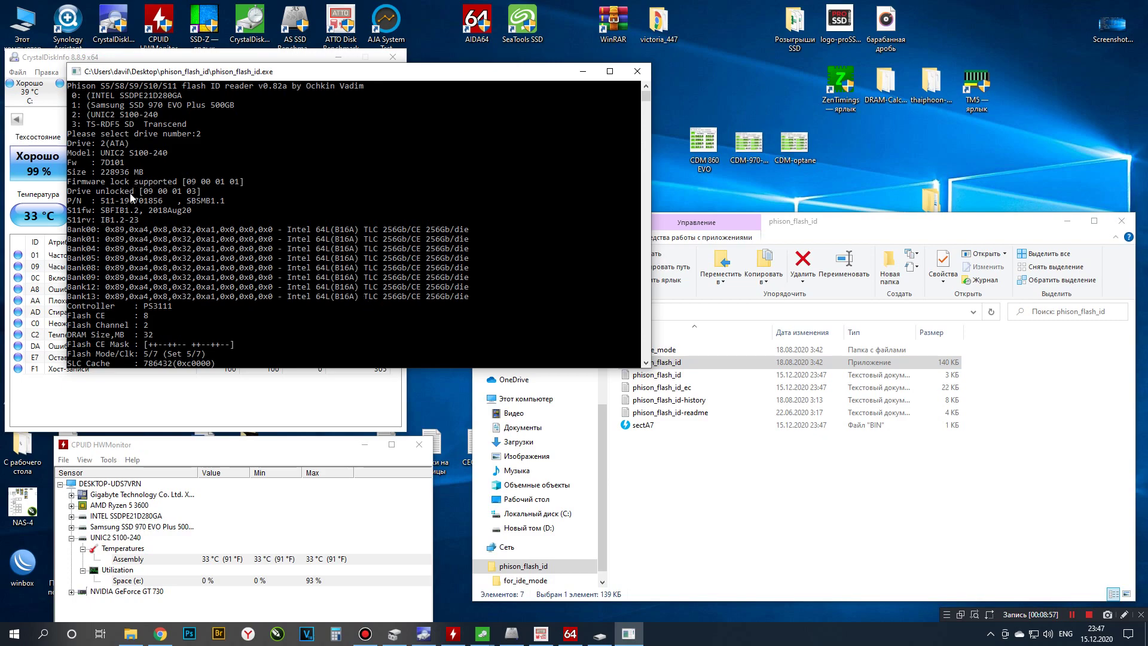
double_click(157, 307)
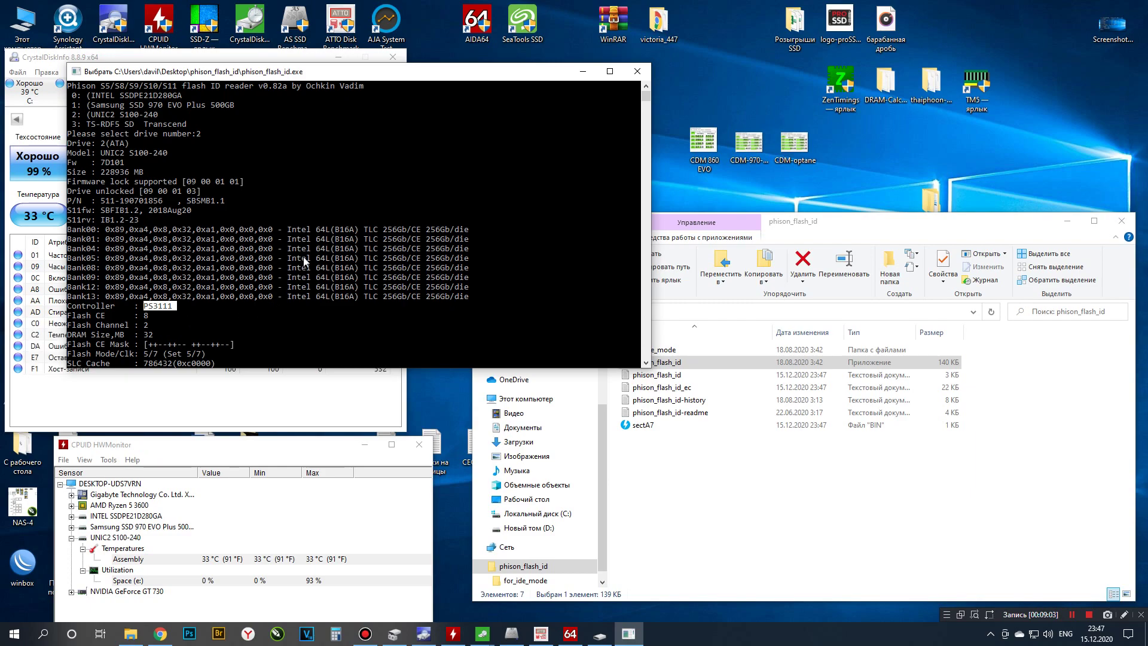
right_click(340, 264)
scroll(343, 265, "up", 6)
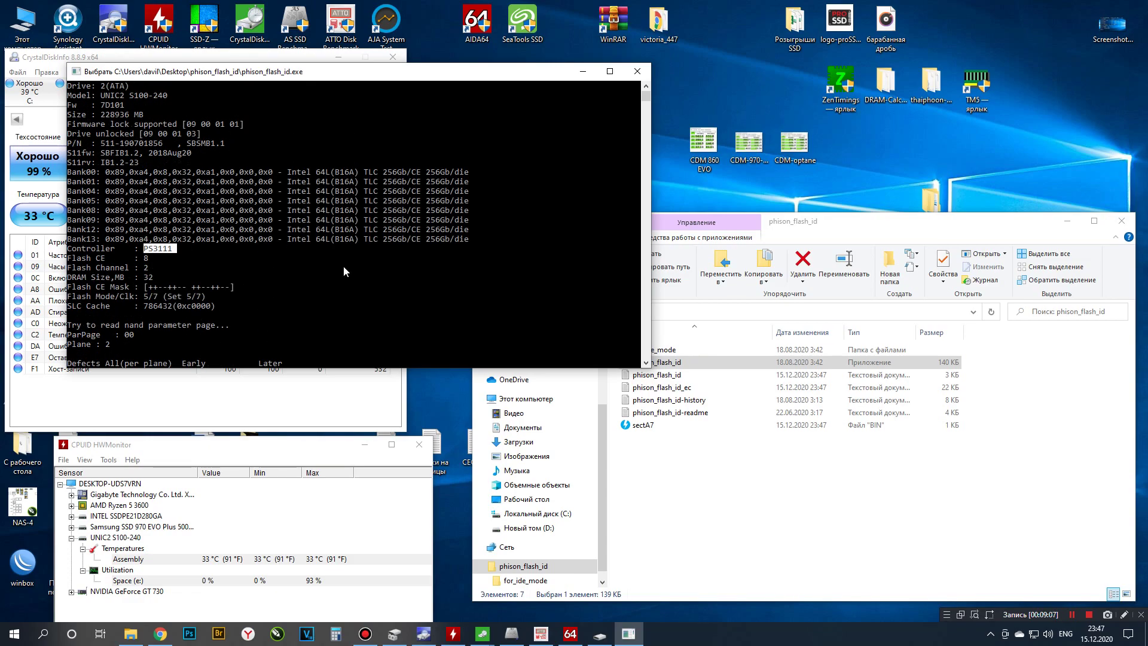
left_click_drag(443, 71, 811, 69)
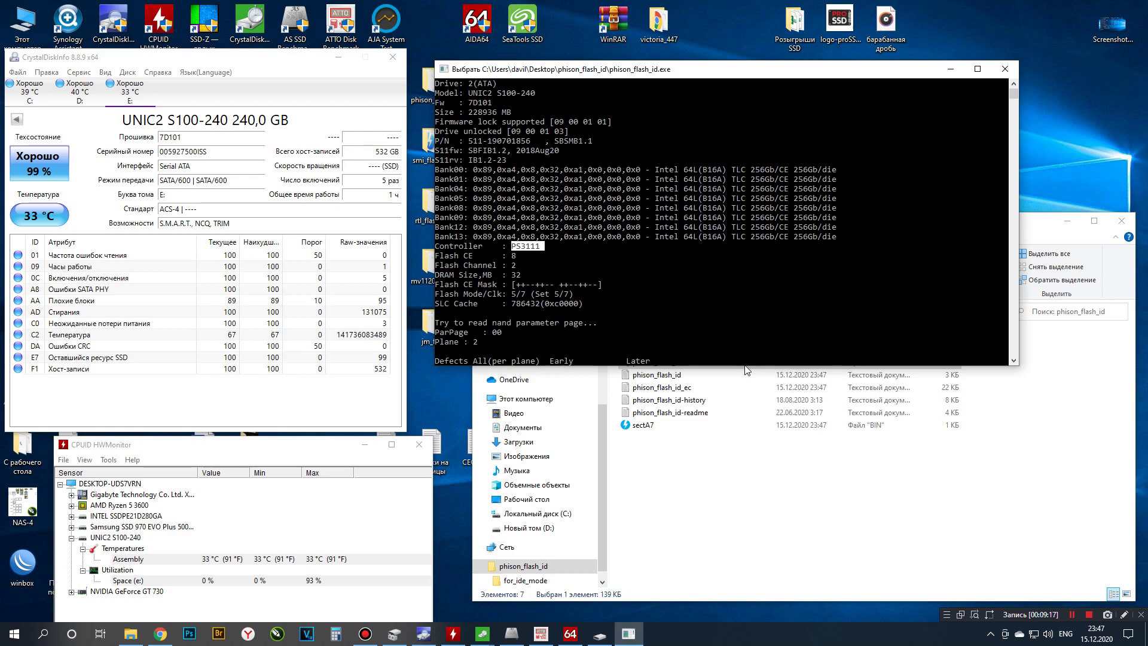
left_click_drag(745, 366, 720, 550)
scroll(729, 480, "down", 2)
scroll(730, 480, "up", 2)
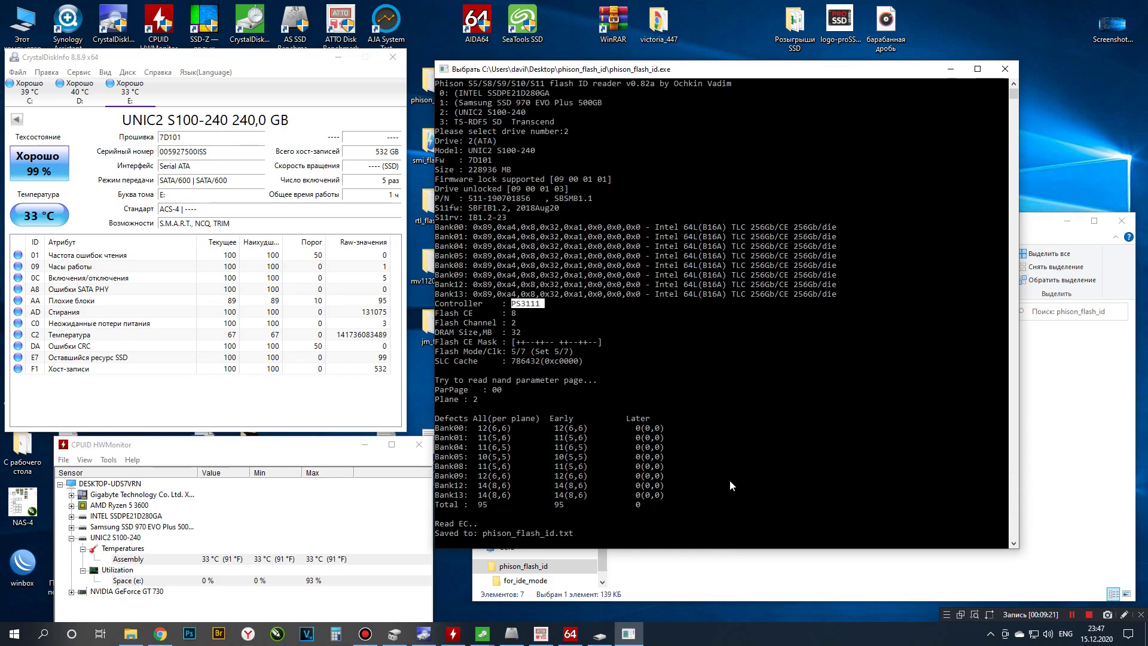